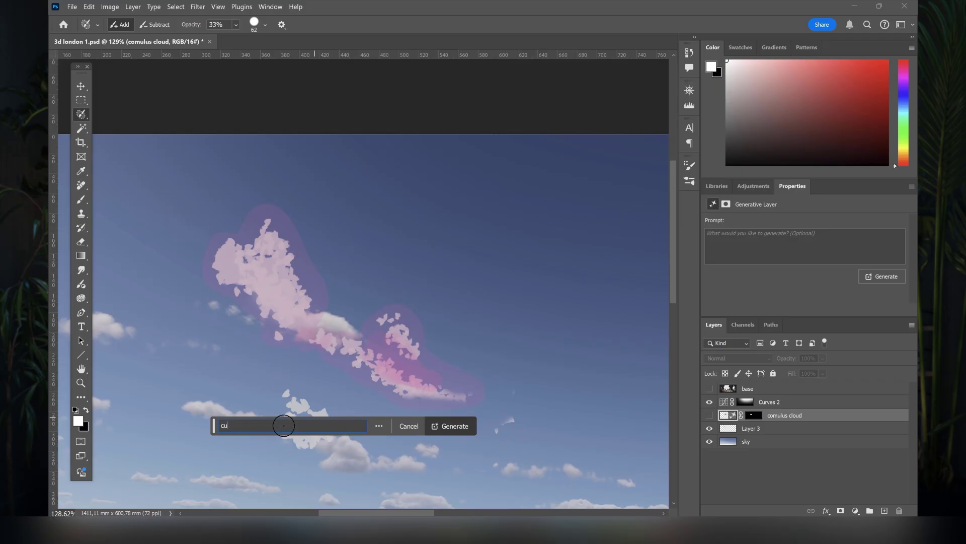
Generate clouds in the sky patches from the prompt 'cumulus cloud'
type("mulus cloud")
key("Return")
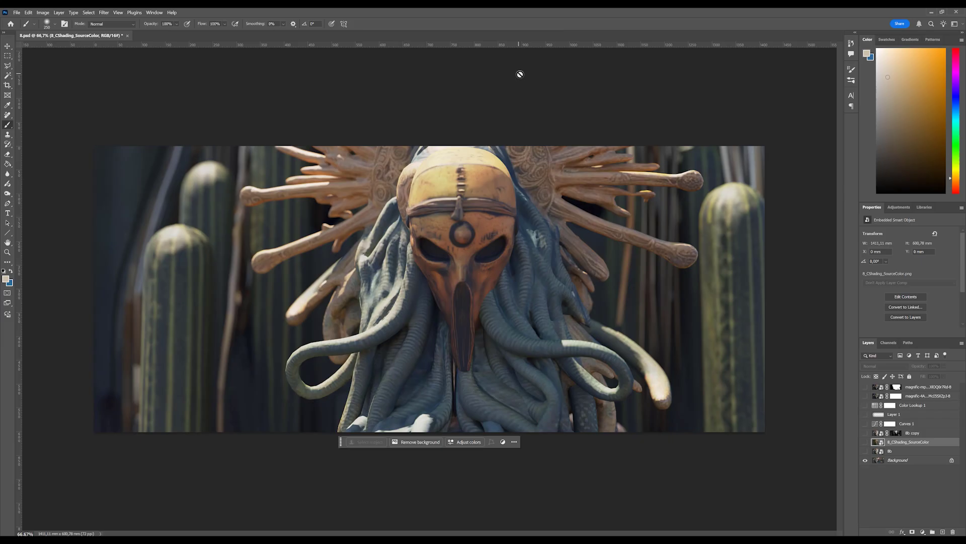
Make the 8b and 8_CShading_SourceColor layers visible and select 8_CShading_SourceColor
left_click(913, 462)
left_click(905, 451)
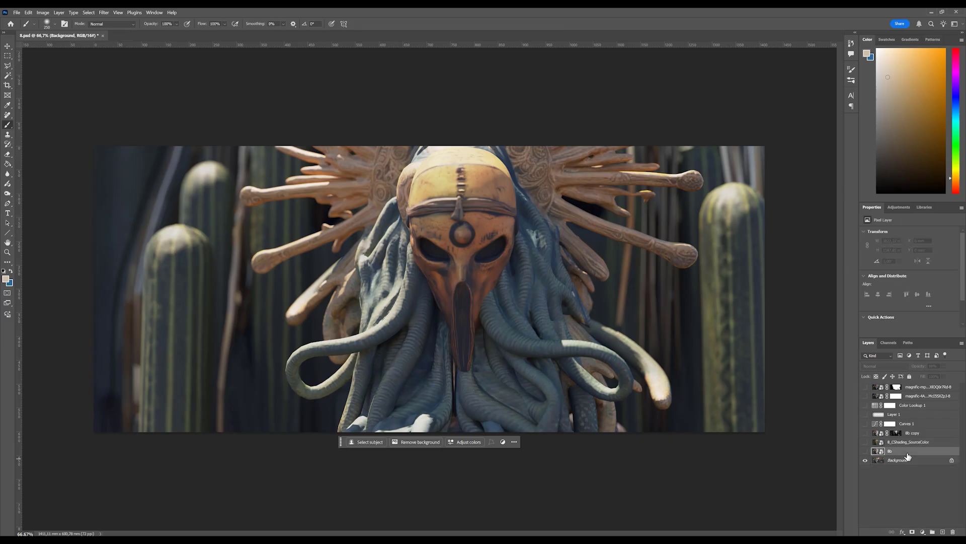
left_click(865, 452)
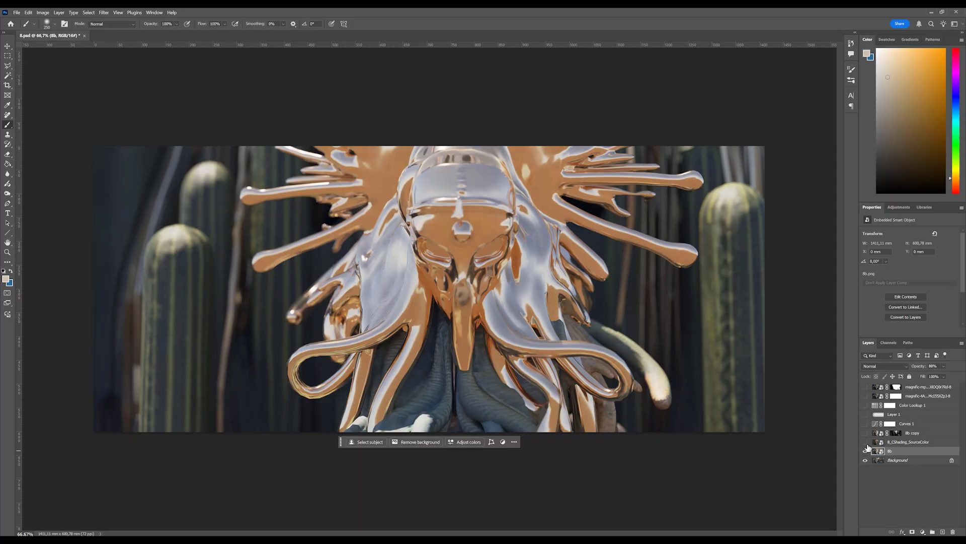
left_click(864, 443)
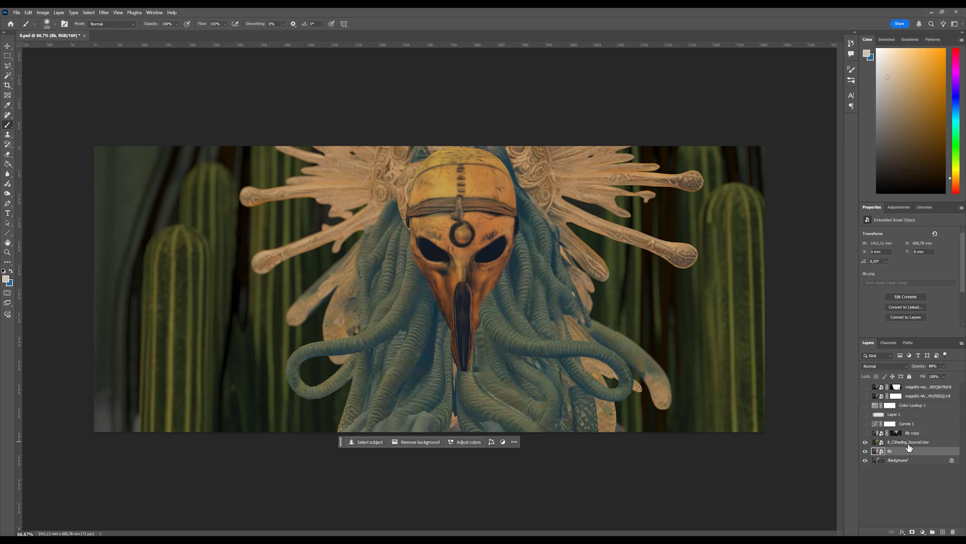
left_click(908, 444)
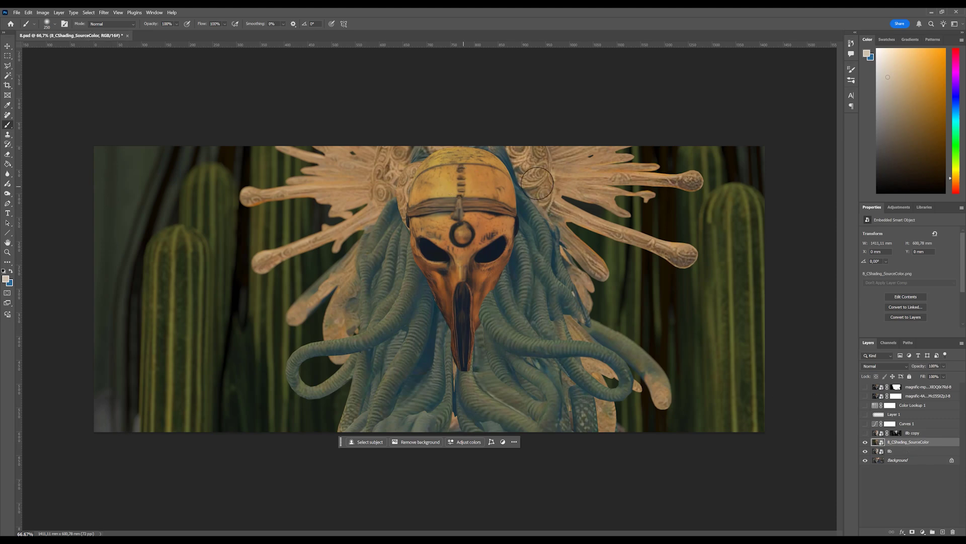
Try a Color Range selection of the mask's orange with fuzziness 97, then cancel it
left_click(84, 14)
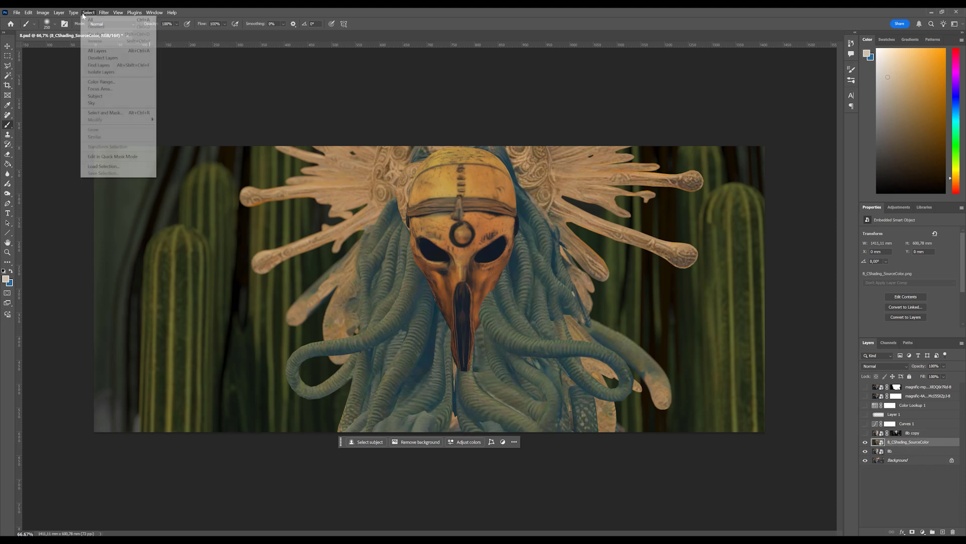
left_click(100, 82)
left_click(506, 249)
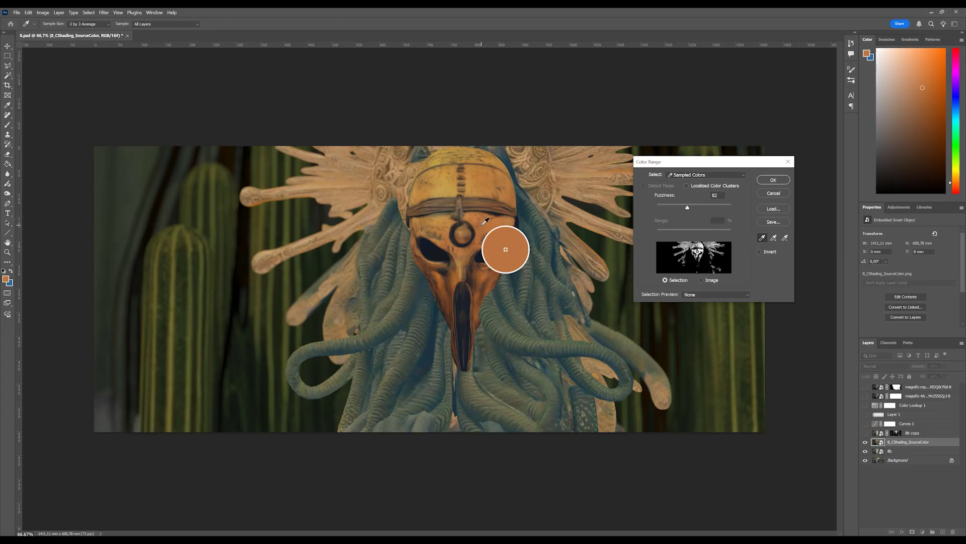
left_click_drag(688, 207, 693, 207)
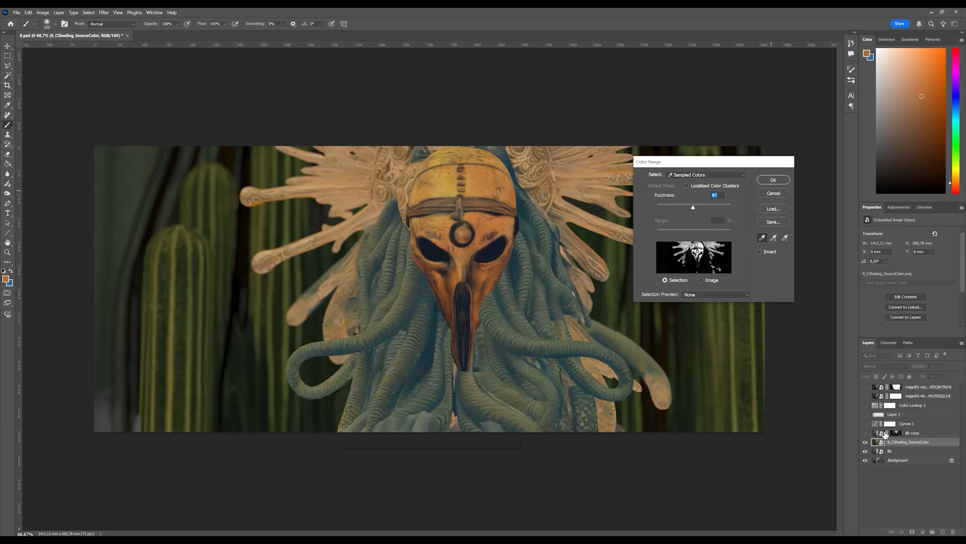
key("Escape")
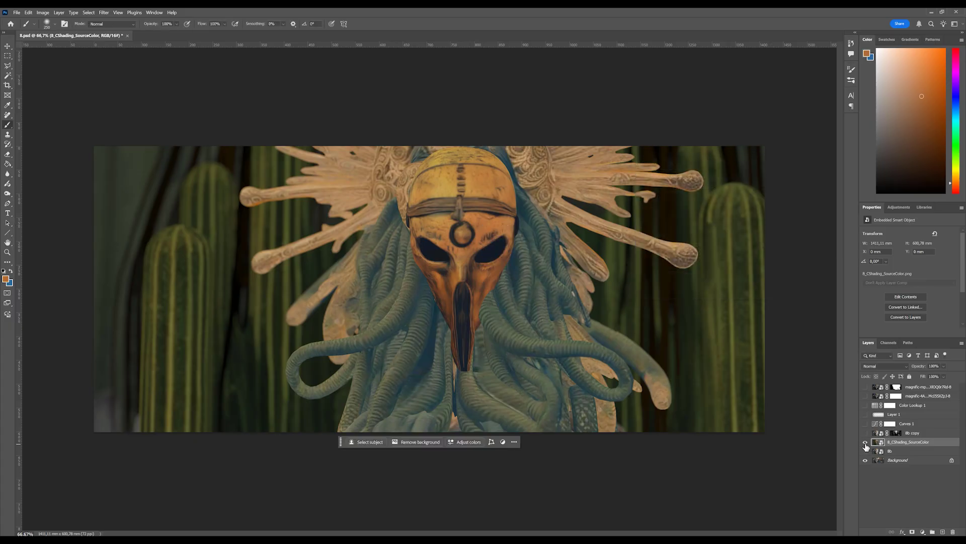
Hide 8b and 8_CShading_SourceColor, showing the chrome-mask 8b copy render instead
left_click_drag(865, 451, 866, 436)
left_click(865, 434)
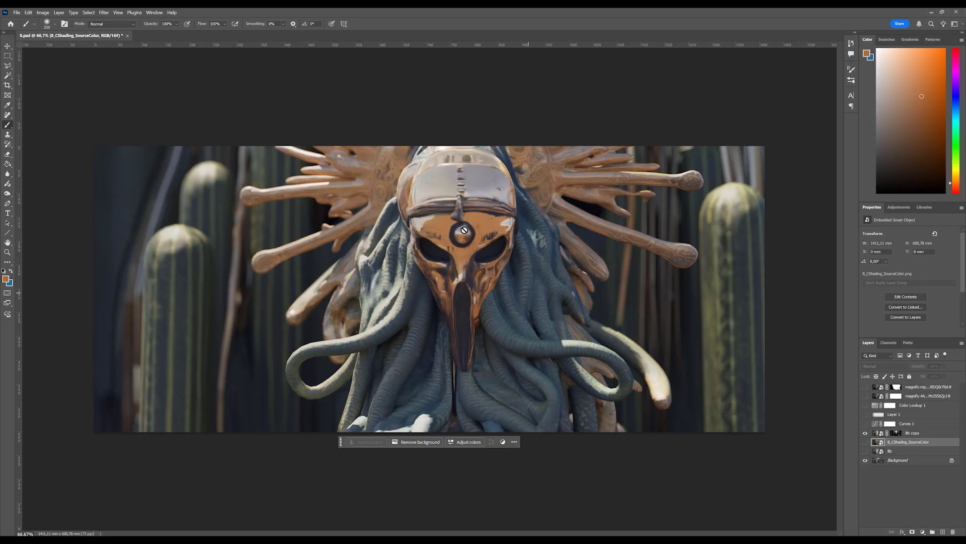
left_click(866, 442)
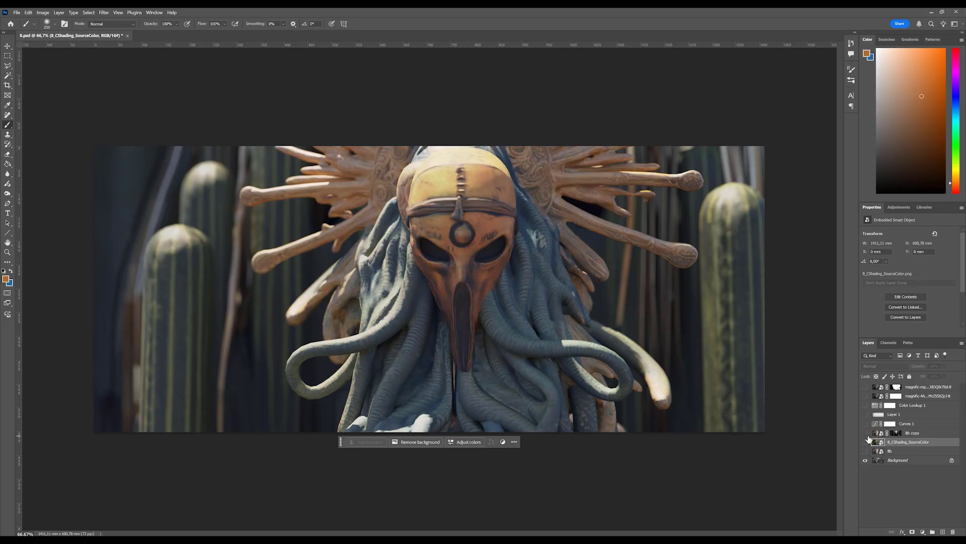
left_click(865, 442)
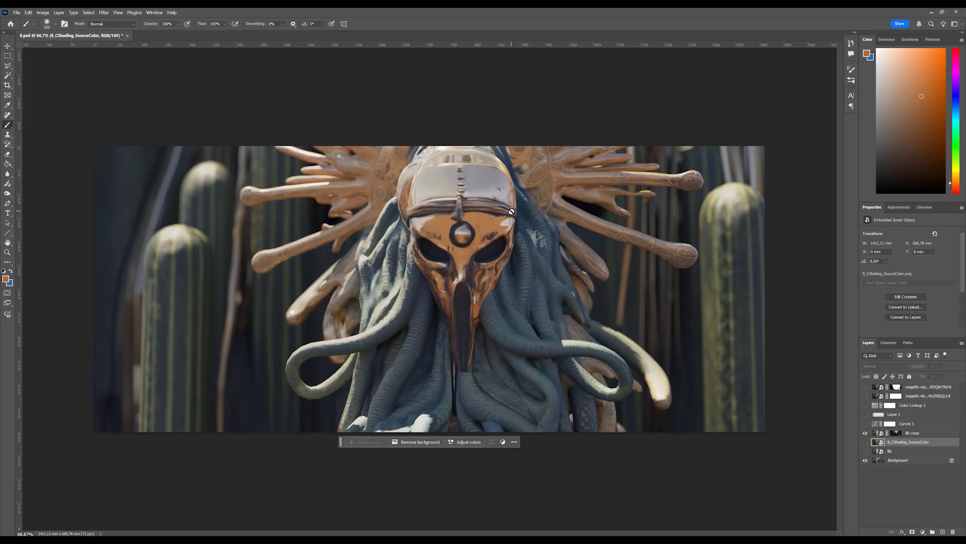
Turn on Curves 1, Layer 1 and Color Lookup 1 to darken and grade the render
left_click(865, 424)
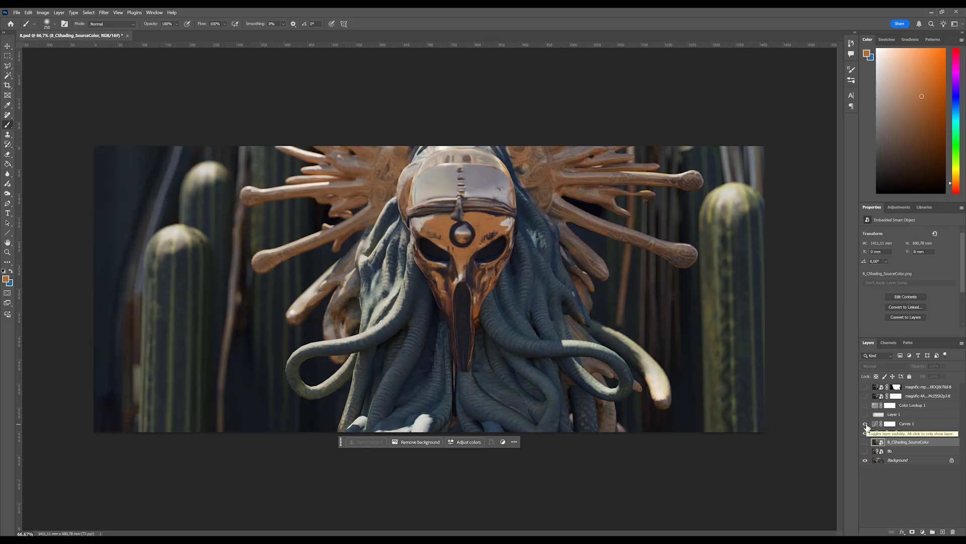
left_click(865, 414)
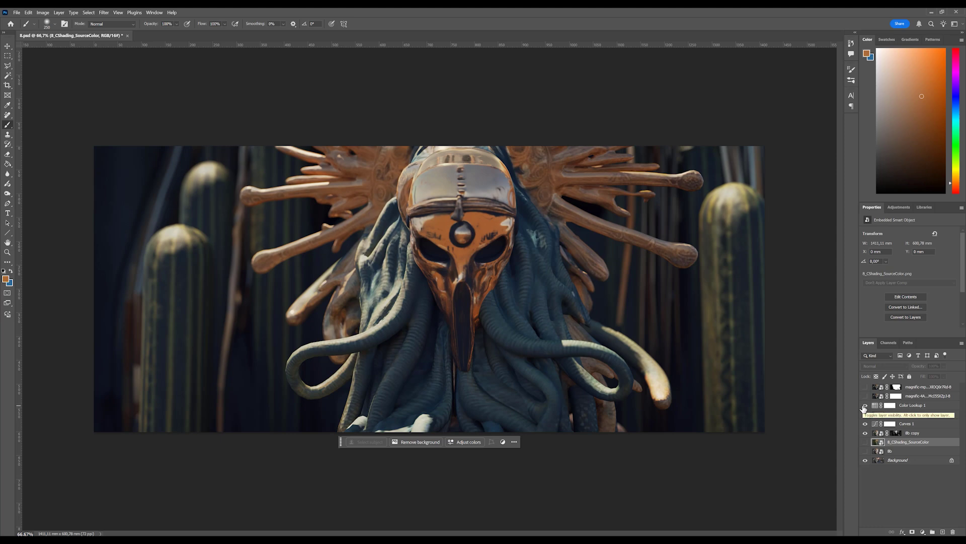
left_click(865, 406)
left_click(916, 408)
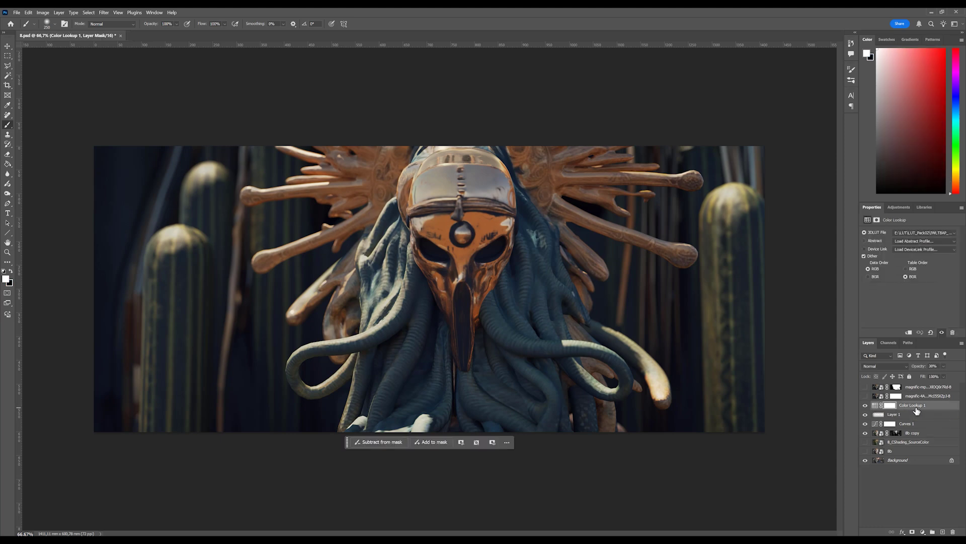
left_click(865, 408)
left_click(865, 409)
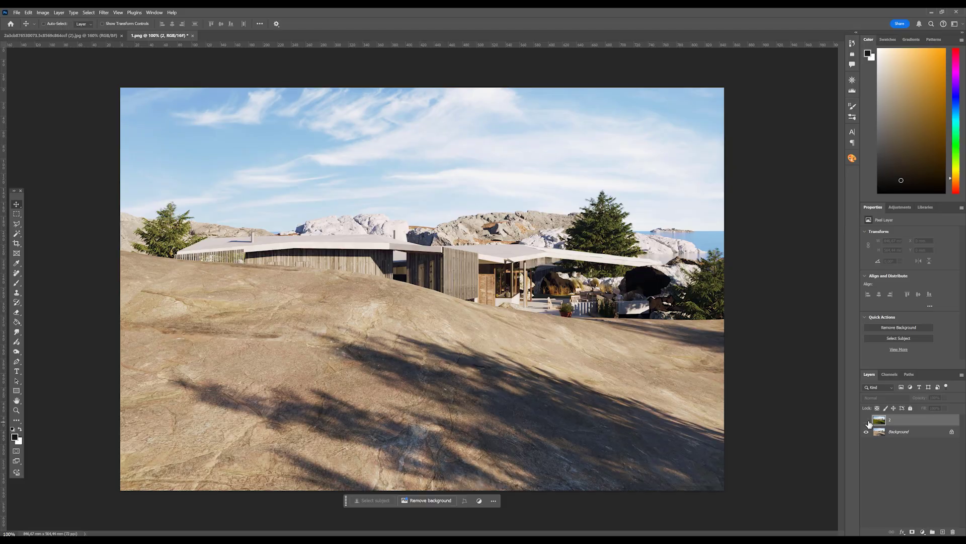
Hide layer 2 of the house render and switch to the rocky heather landscape document
left_click(867, 421)
key("ctrl+Tab")
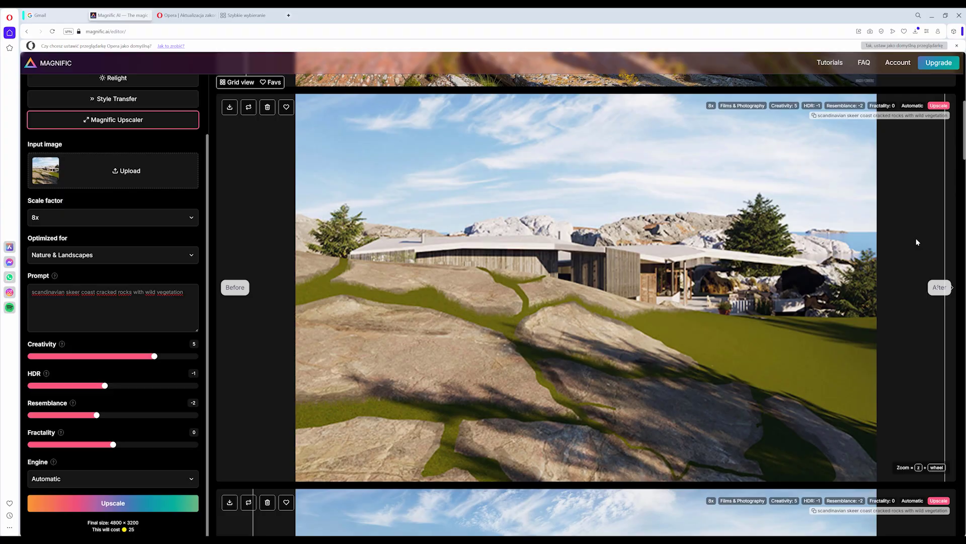
Compare the 8x house upscale, then the golden-mask creature upscale, against their originals
left_click(939, 287)
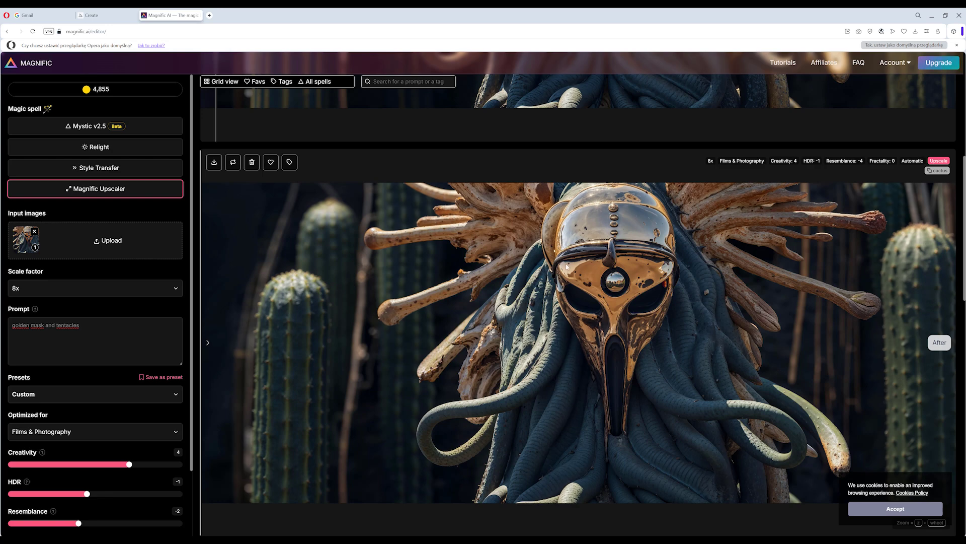
left_click(913, 343)
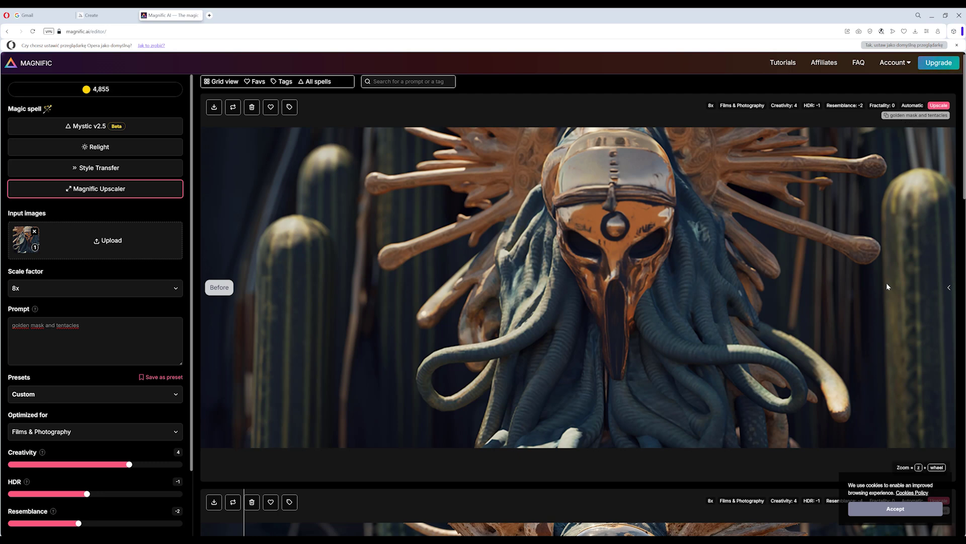
Slide the comparison across the creature upscale to reveal the upscaled version
left_click(937, 263)
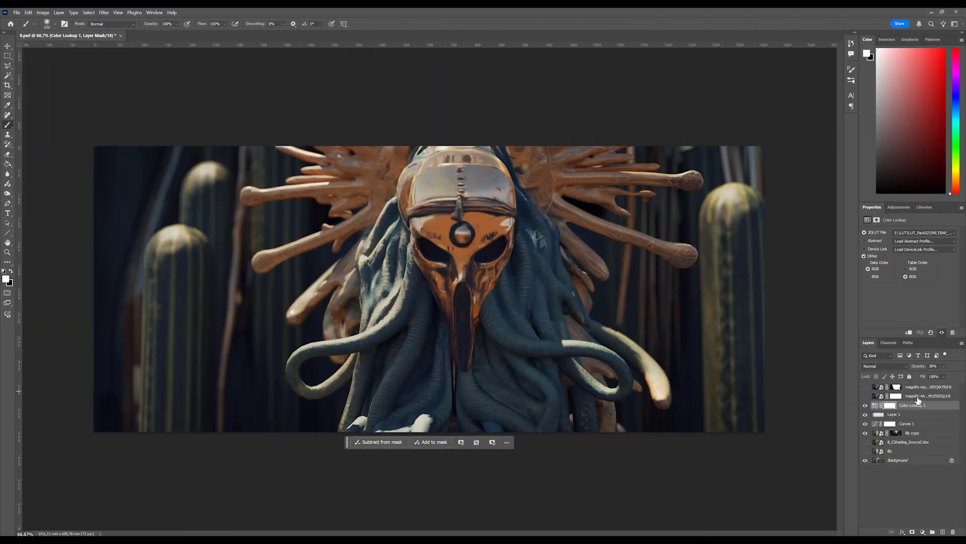
Select the lower Magnific layer and make the top Magnific upscale layer visible
left_click(918, 397)
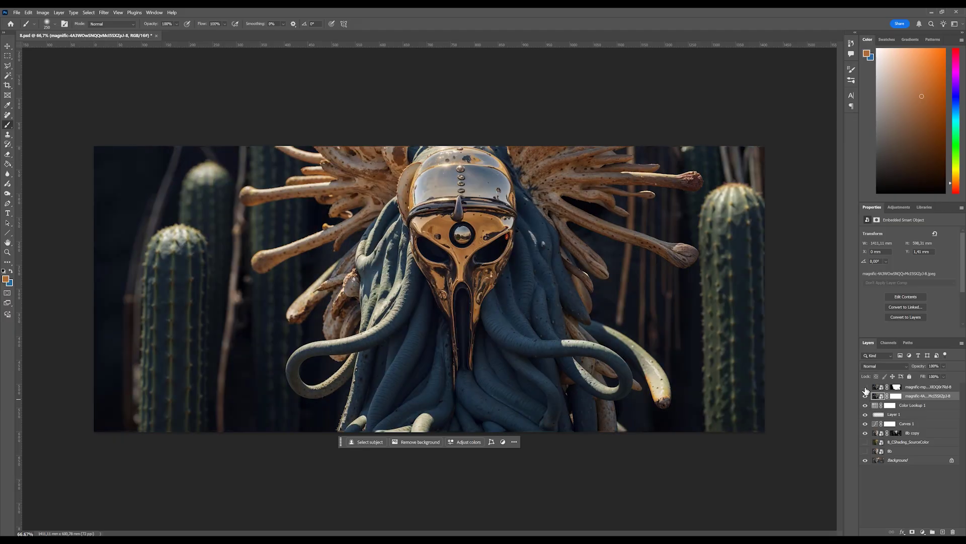
left_click(865, 387)
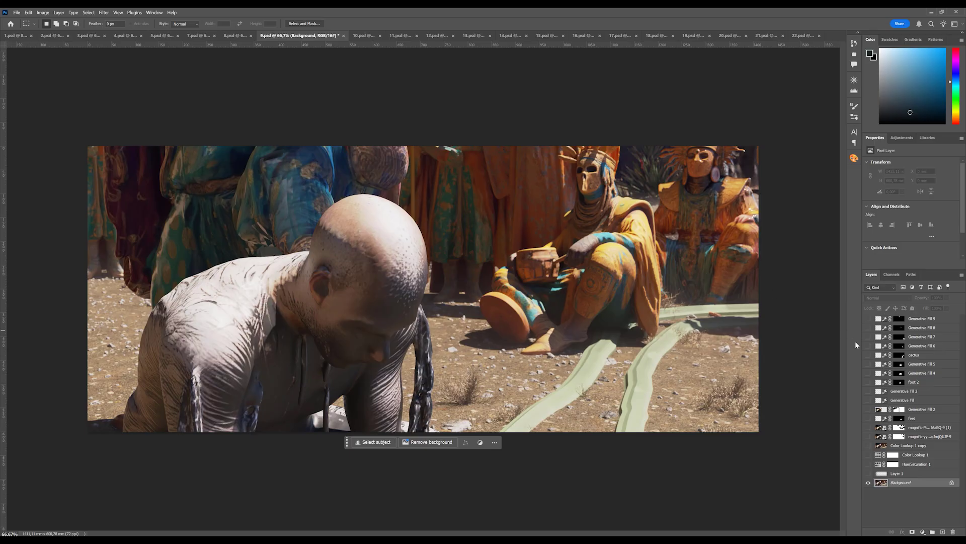
Turn on Layer 1, Hue/Saturation 1 and Color Lookup 1 copy for a darker desert grade
left_click(869, 474)
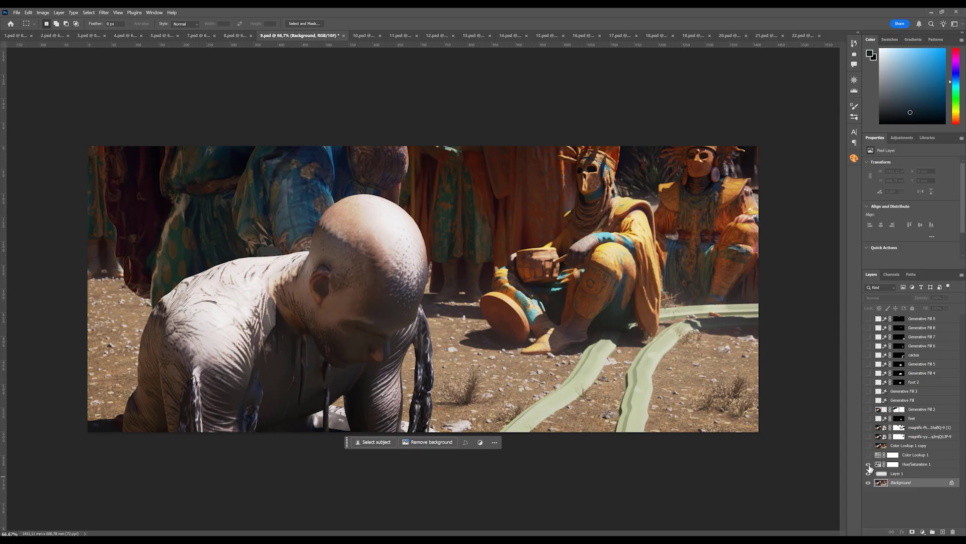
left_click(868, 464)
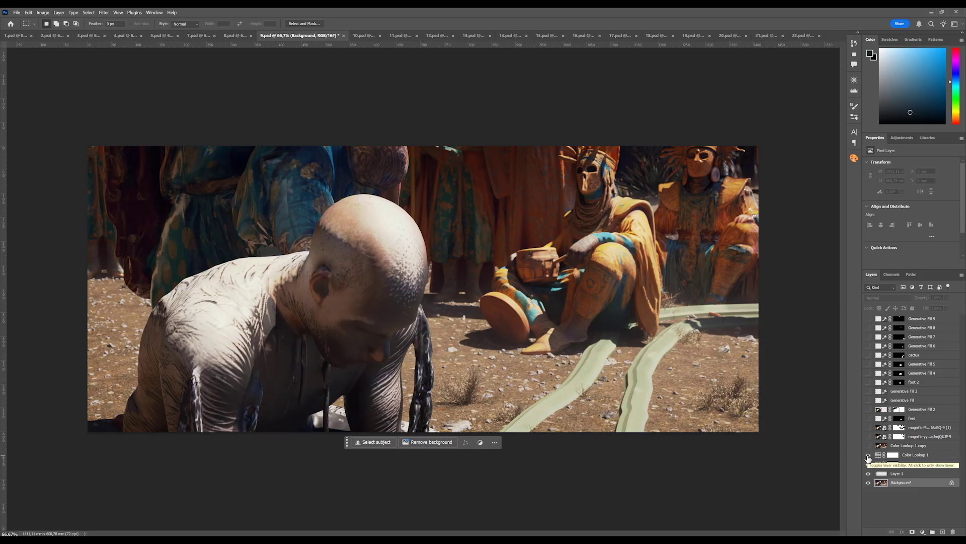
left_click(868, 446)
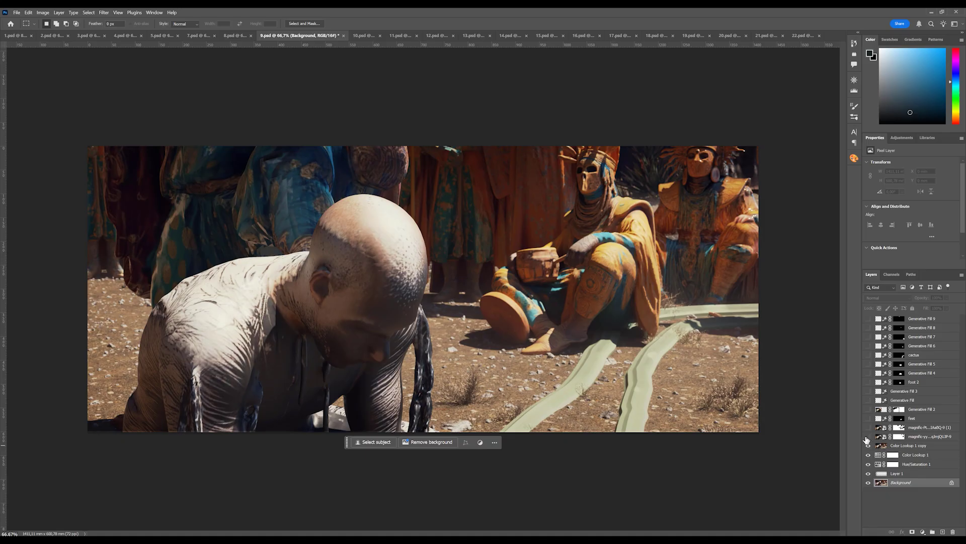
Toggle the first Magnific upscale to compare, then hide it and show the second upscale
left_click(869, 437)
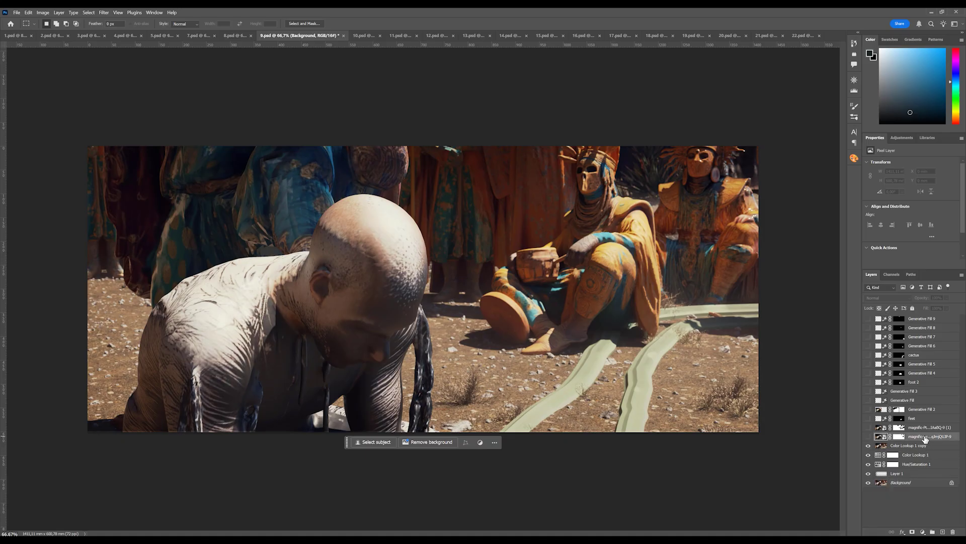
left_click(868, 436)
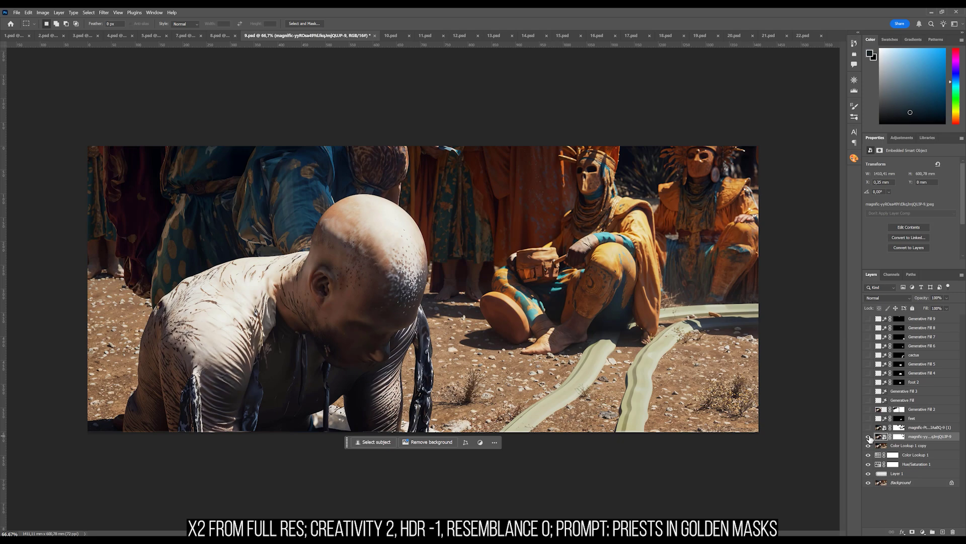
left_click(868, 437)
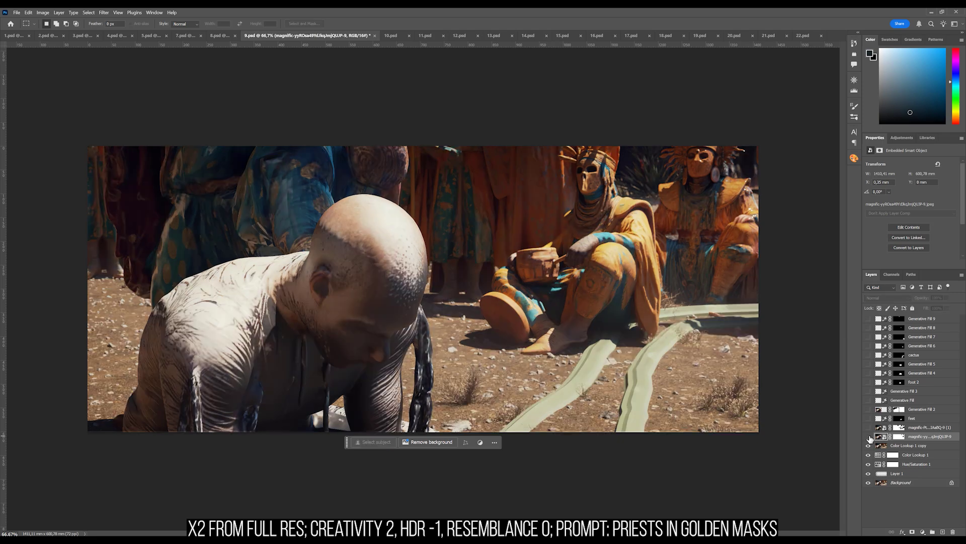
left_click(868, 437)
left_click(868, 437)
left_click(868, 427)
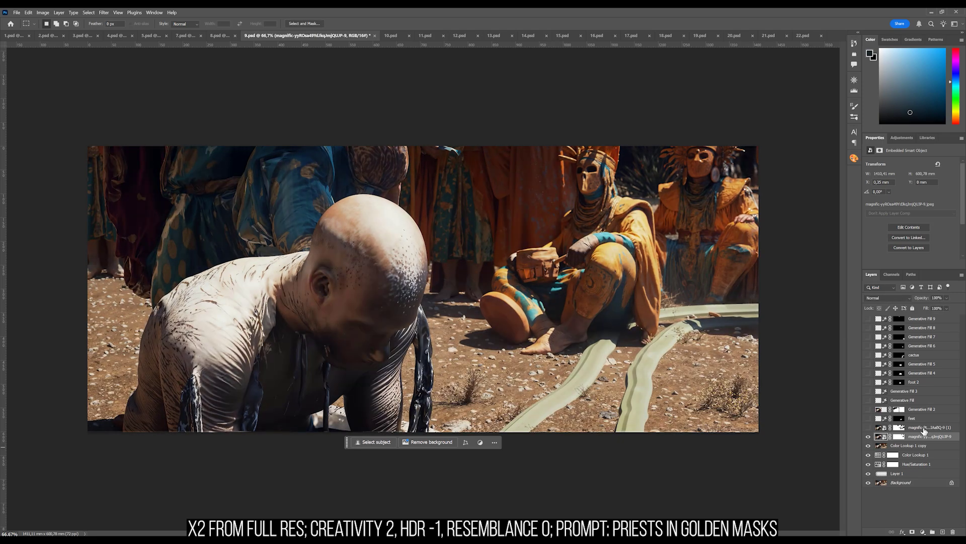
left_click(873, 428)
left_click(869, 428)
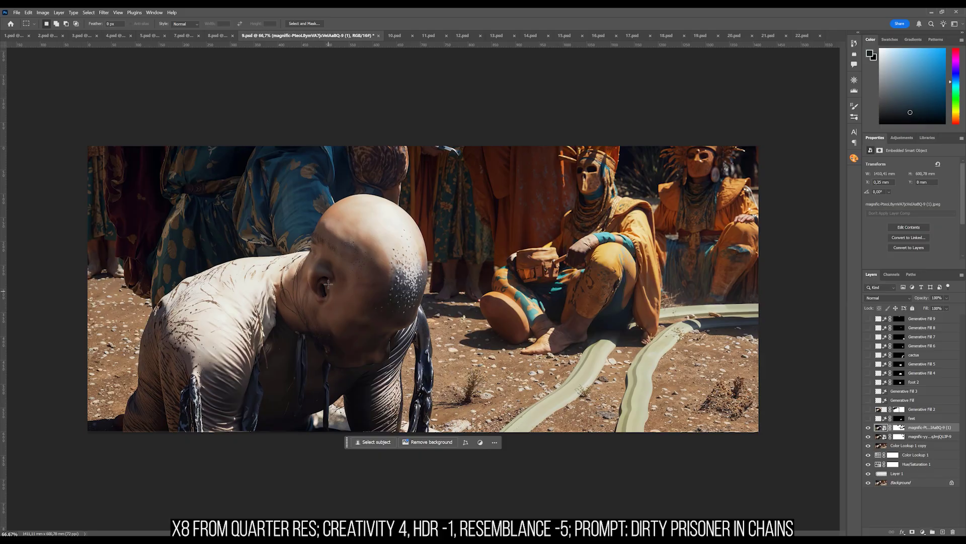
Show the feet fix, comparing it with the original feet, then enable and select Generative Fill 2
left_click(869, 418)
left_click(876, 419)
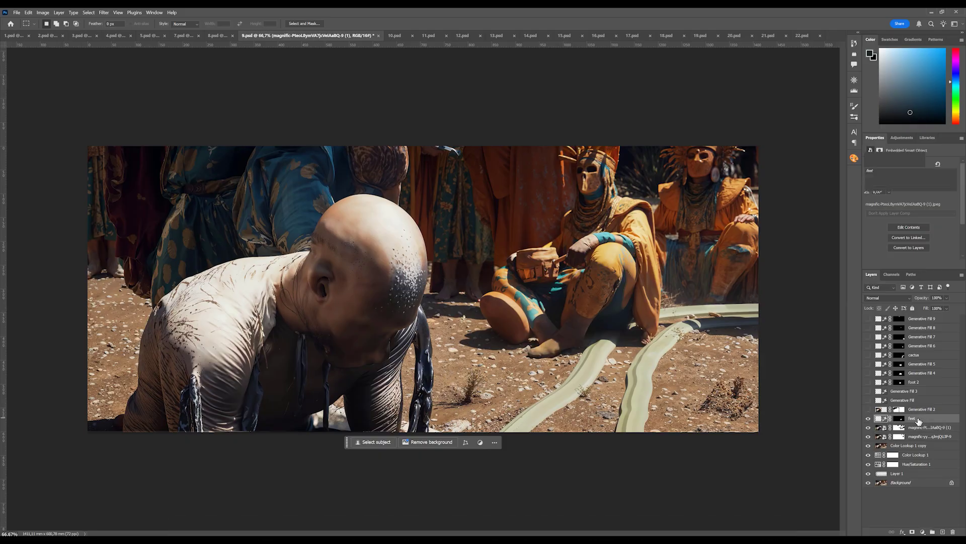
left_click(869, 419)
left_click(869, 419)
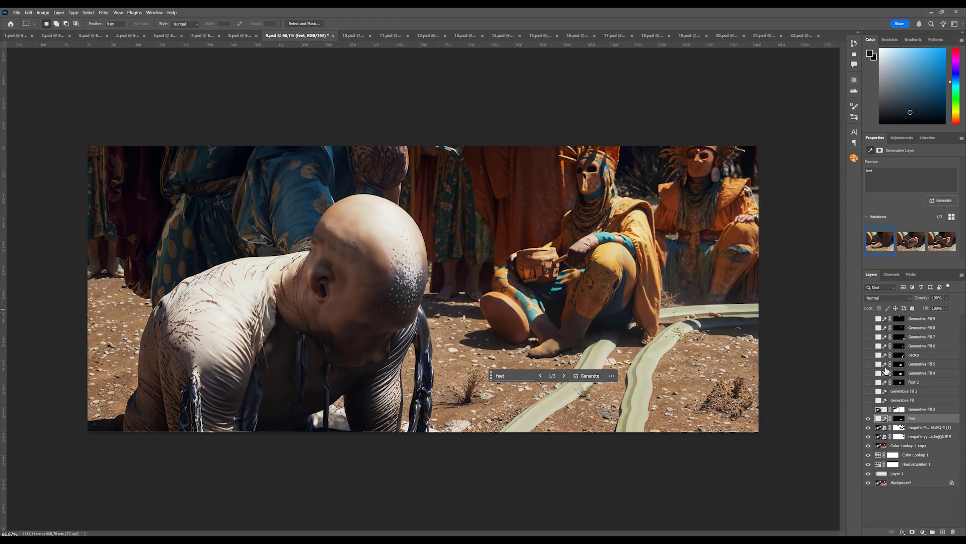
left_click(869, 420)
left_click(868, 420)
left_click(868, 409)
left_click(931, 410)
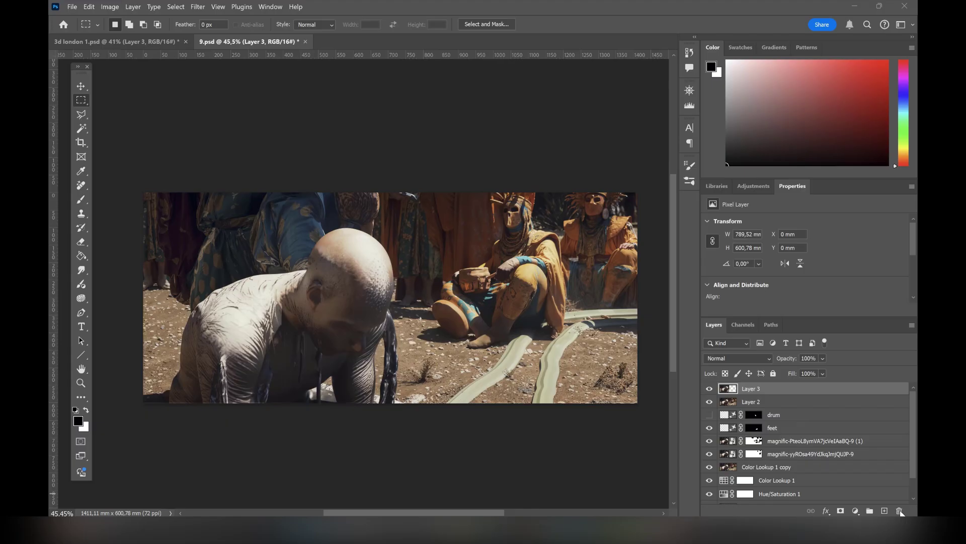
Delete the old Layer 3 and copy the prisoner's left area onto a new layer
left_click(899, 510)
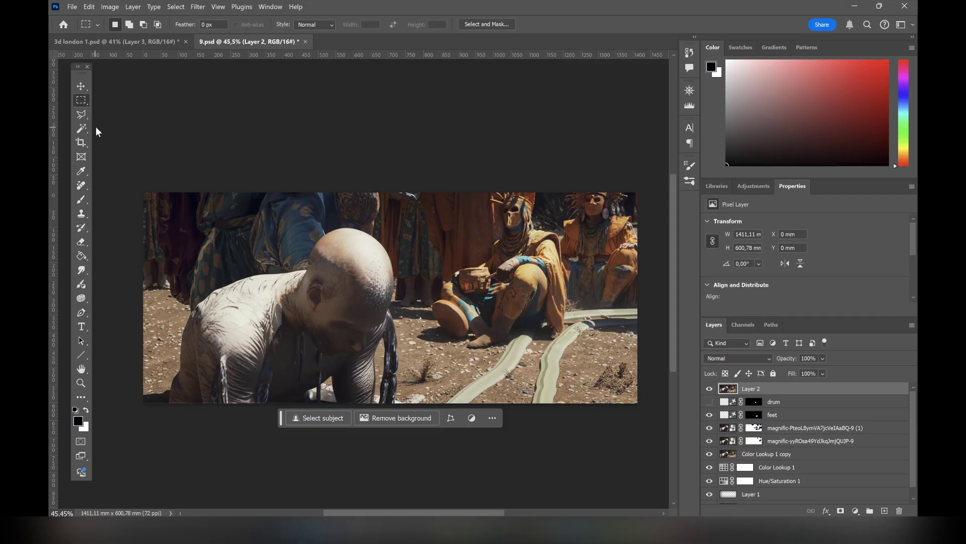
left_click_drag(126, 161, 432, 437)
key("ctrl+j")
Export the new layer as a 25%-scale JPG named 'magnific export'
right_click(762, 388)
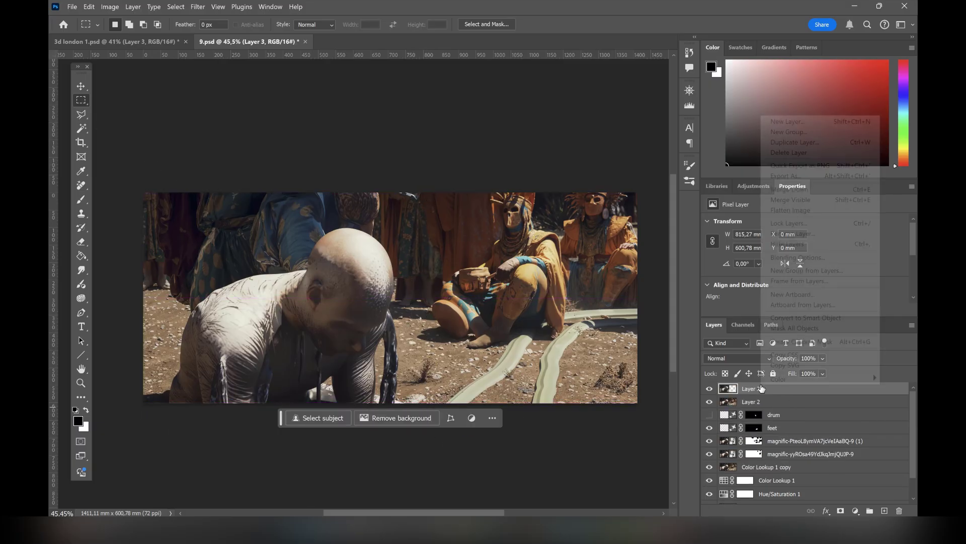
left_click(785, 176)
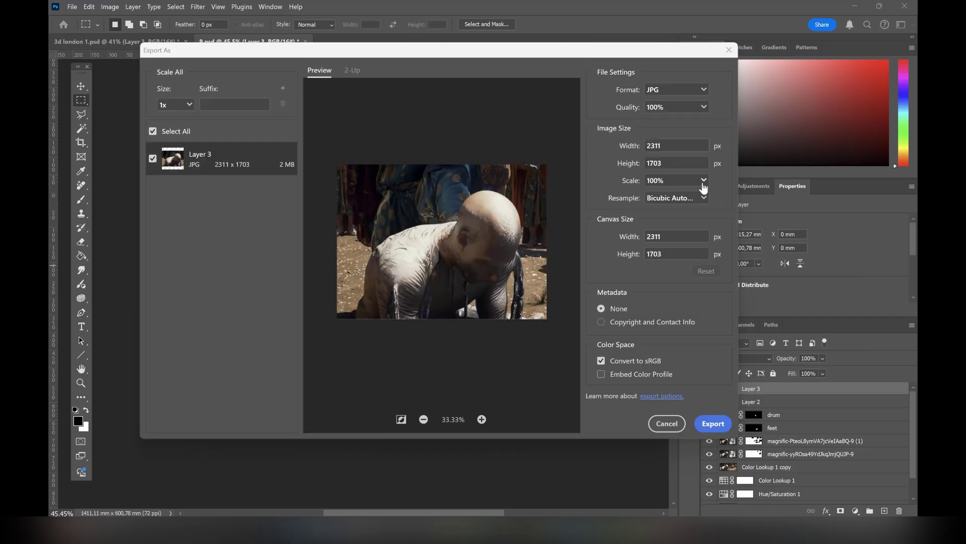
left_click(704, 180)
left_click(672, 290)
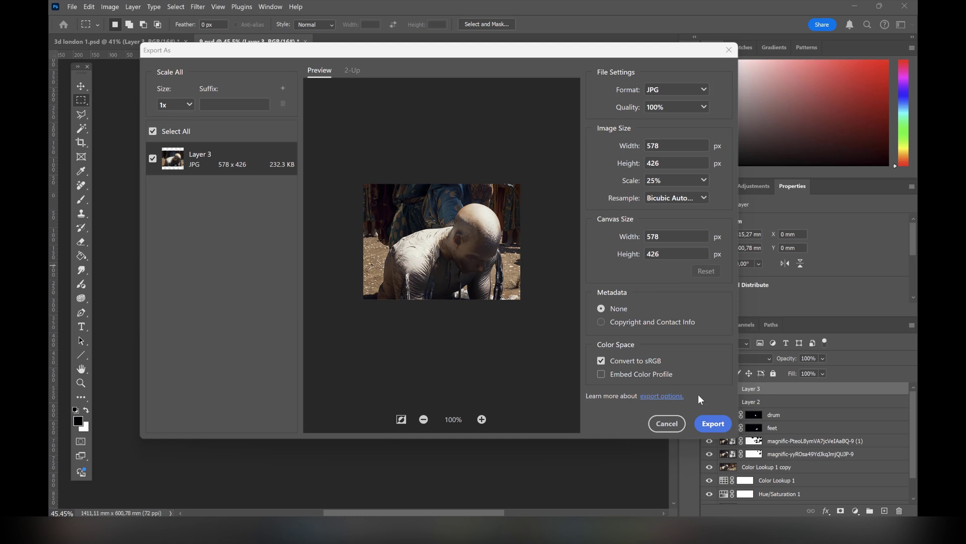
left_click(712, 424)
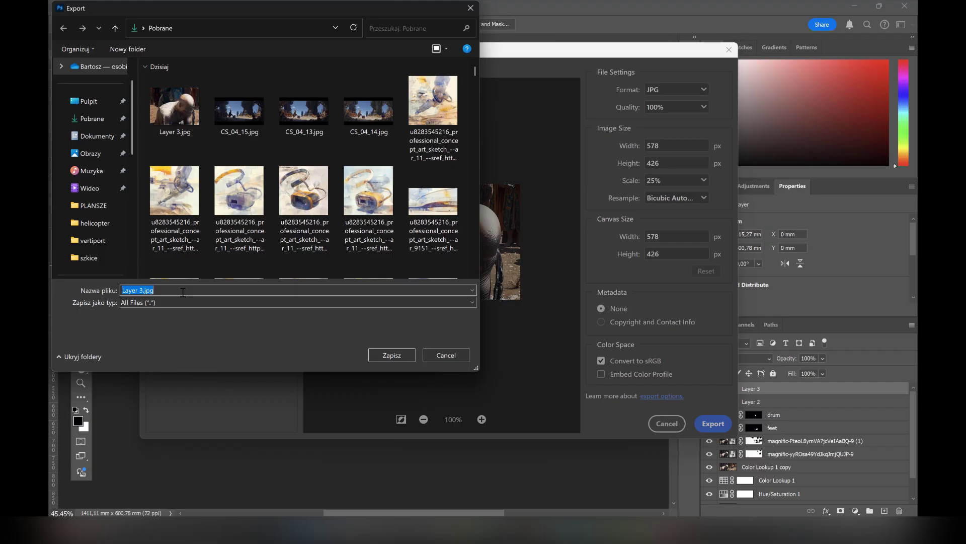
type("magnific export")
key("Return")
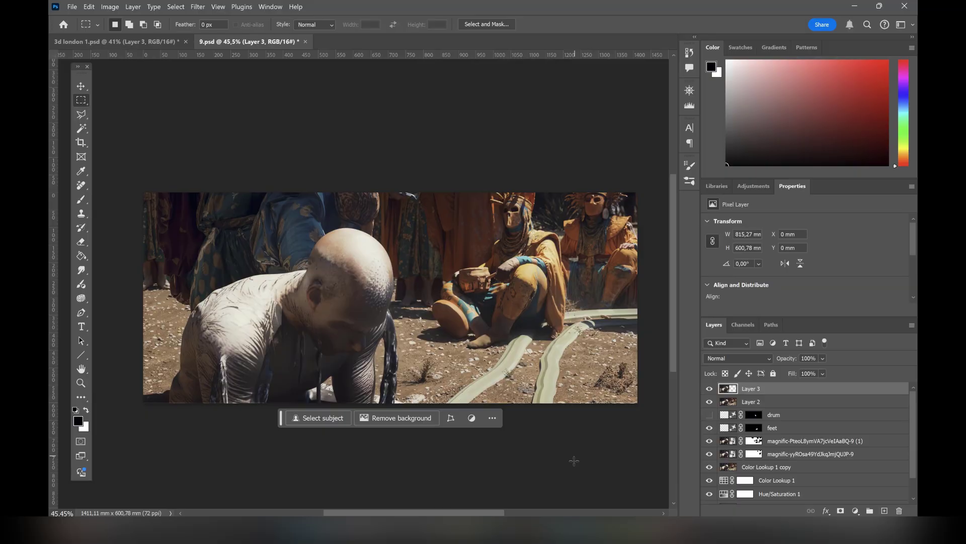
Upload the exported prisoner JPG to Magnific with prompt 'beaten, worn our, bald prisoners in chains'
key("alt+Tab")
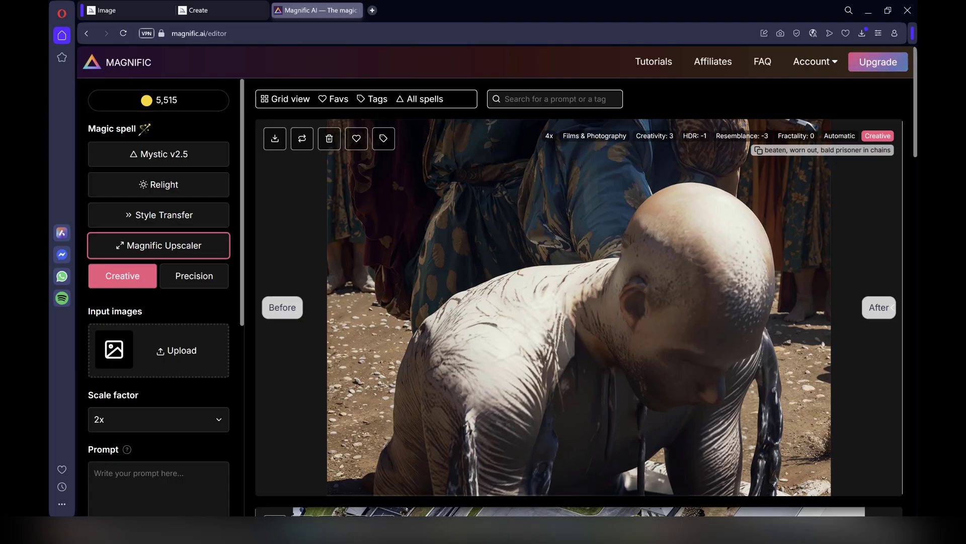
left_click(150, 347)
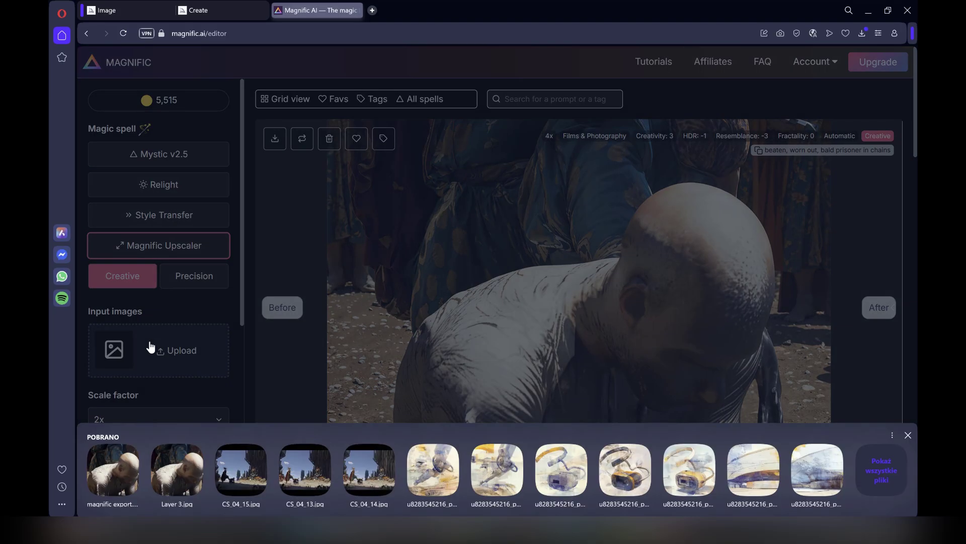
left_click(872, 476)
double_click(177, 113)
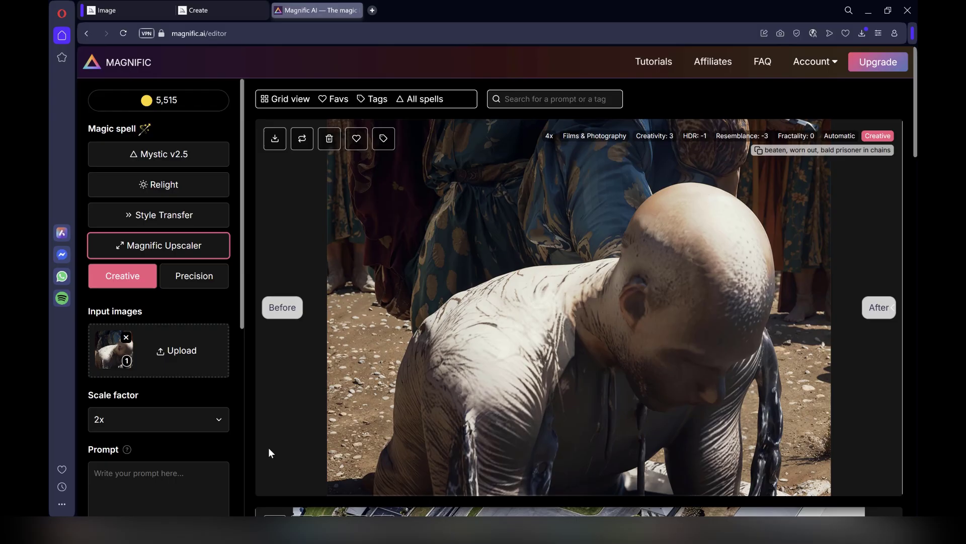
scroll(202, 382, "down", 2)
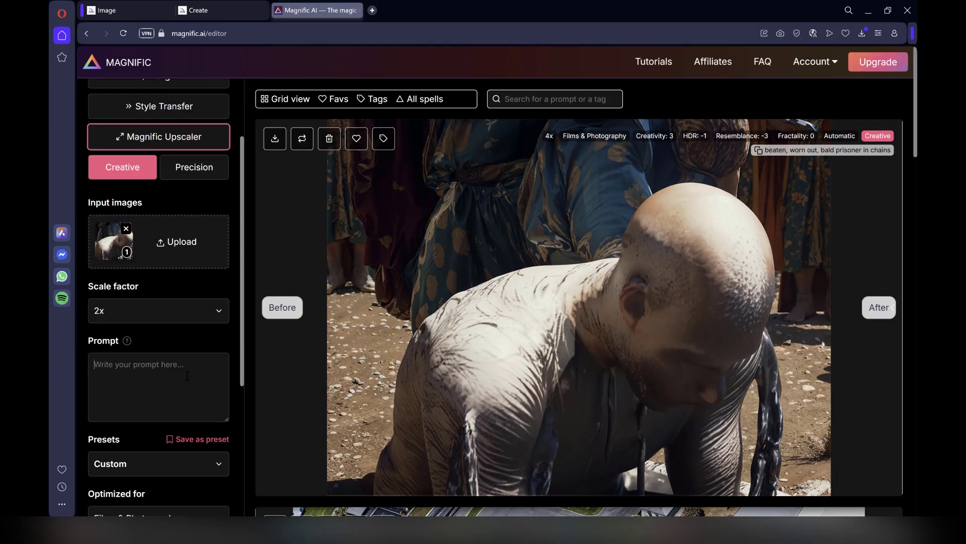
type("beaten, worn our, bald ")
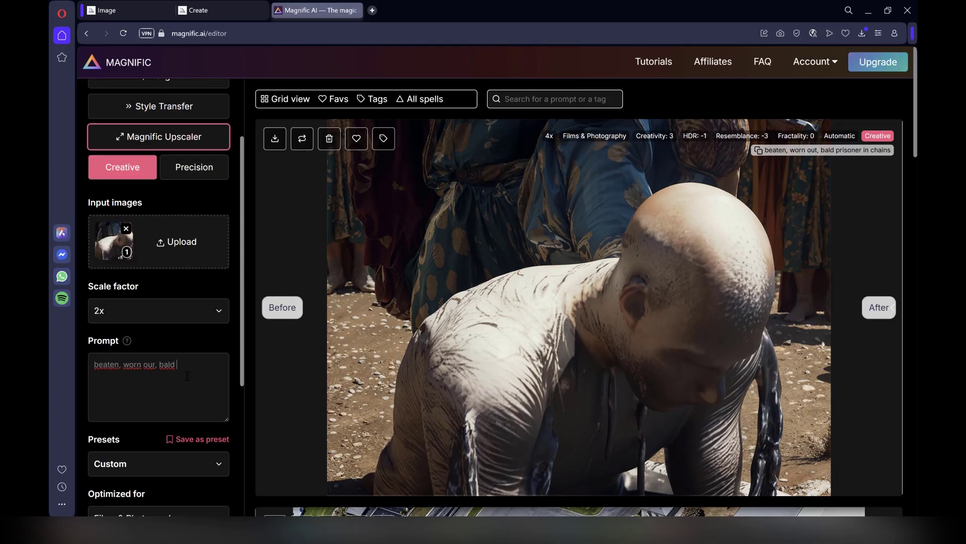
type("prisoners in chains")
Set scale 8x, Creativity 3, HDR -1, Resemblance -3 and start the upscale
left_click(173, 308)
left_click(133, 359)
scroll(170, 280, "down", 6)
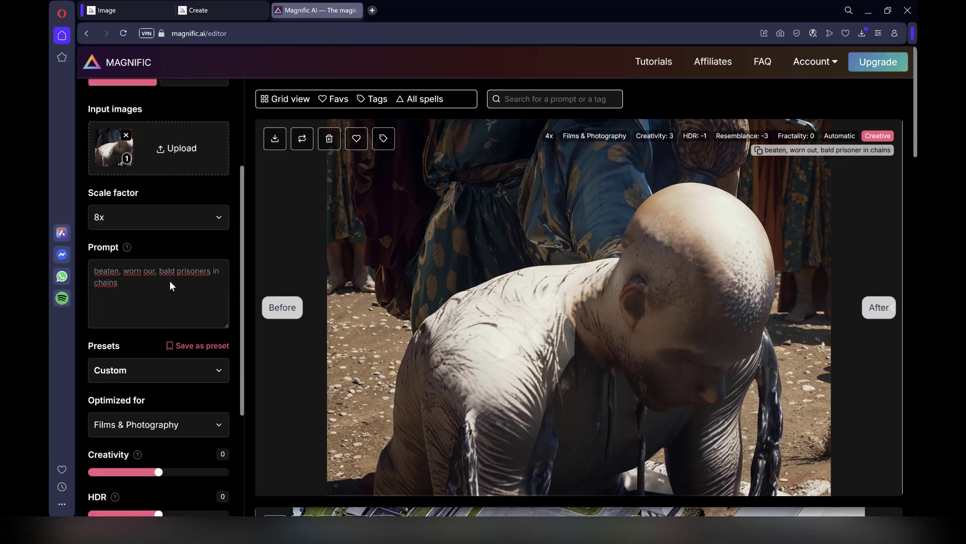
left_click_drag(158, 258, 178, 257)
left_click_drag(158, 299, 151, 300)
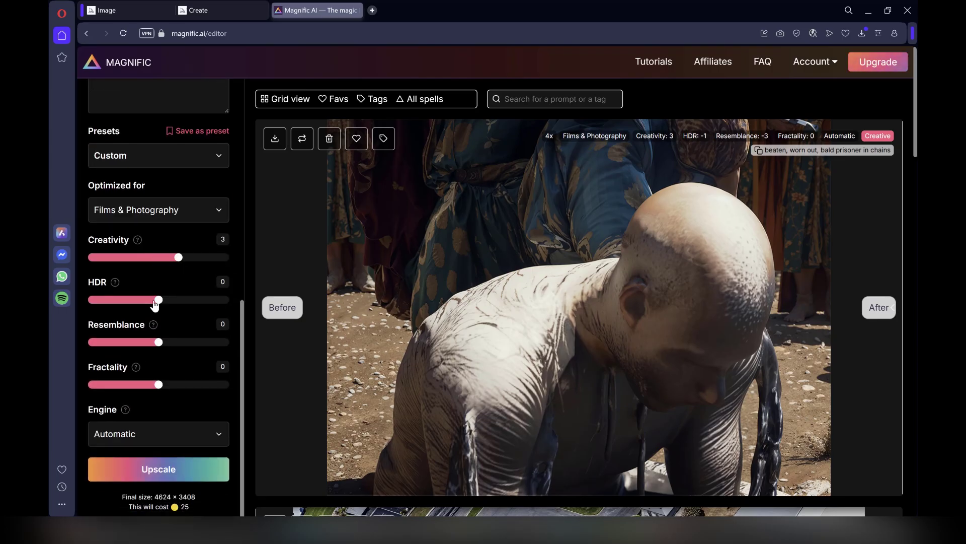
left_click_drag(158, 343, 138, 343)
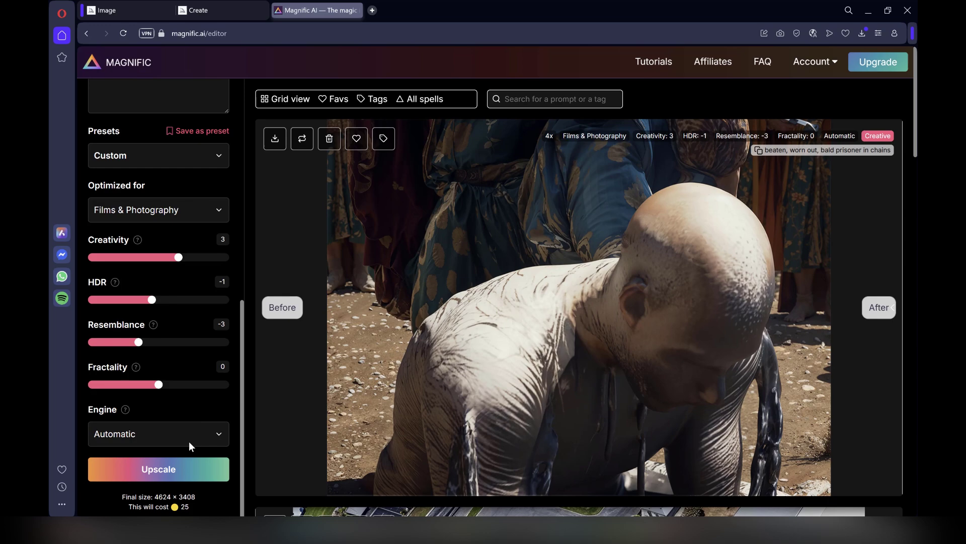
left_click(218, 469)
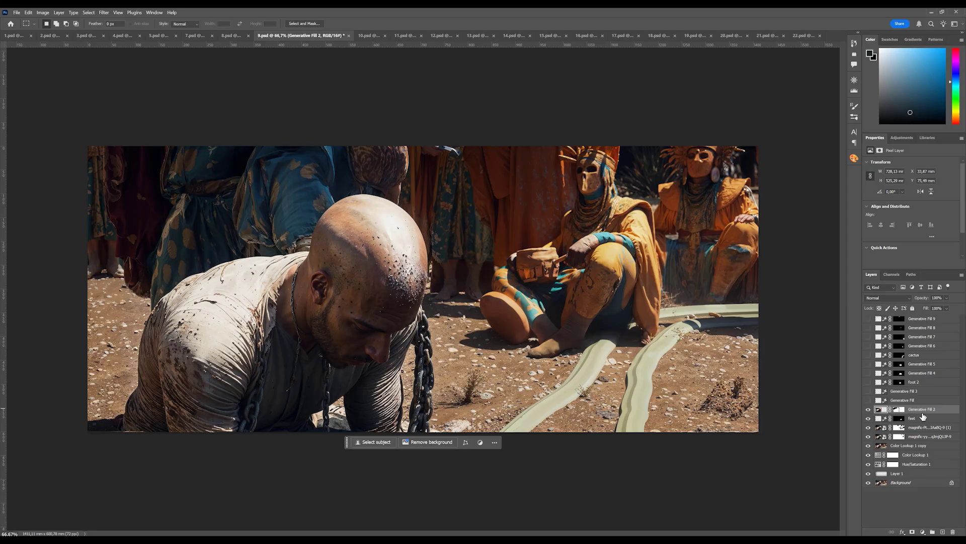
Compare the scene with Generative Fill 2 hidden and shown, leaving it visible
left_click(867, 410)
left_click(867, 410)
left_click(867, 410)
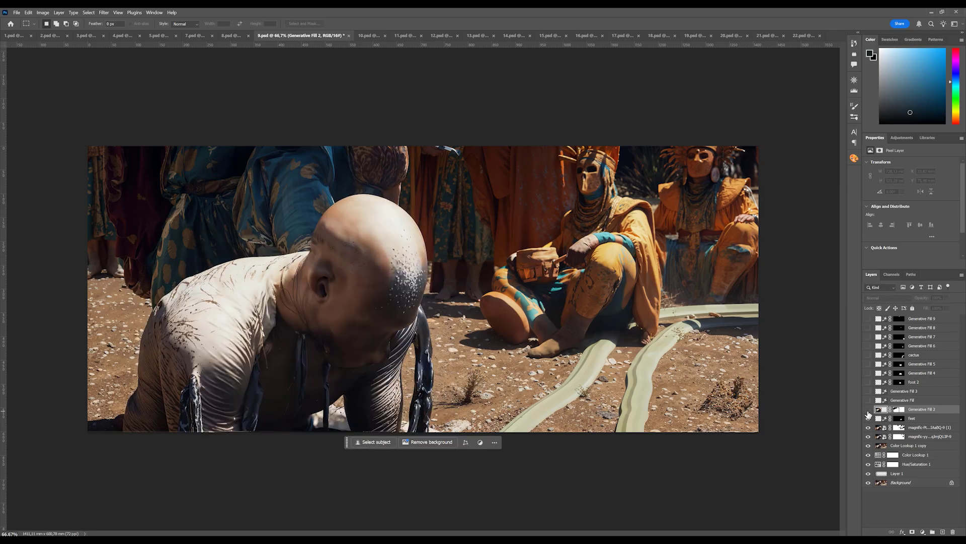
left_click(868, 410)
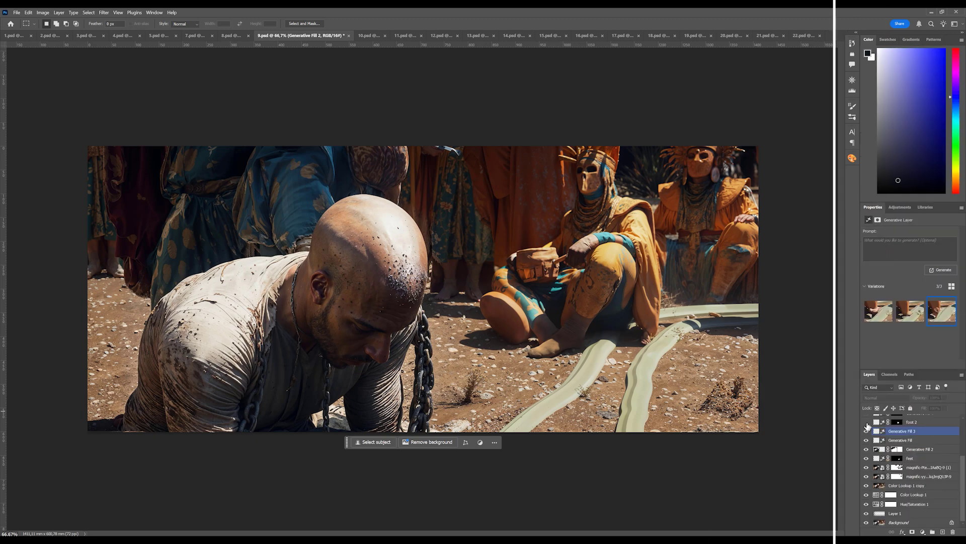
Turn on Generative Fill layers 4 through 9 and select the cactus layer
left_click(867, 432)
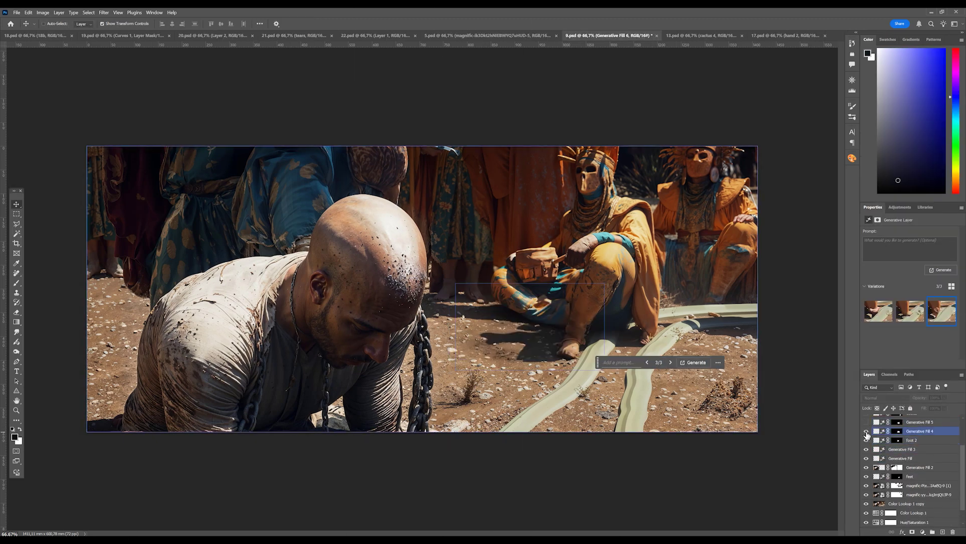
scroll(866, 431, "up", 1)
left_click(866, 439)
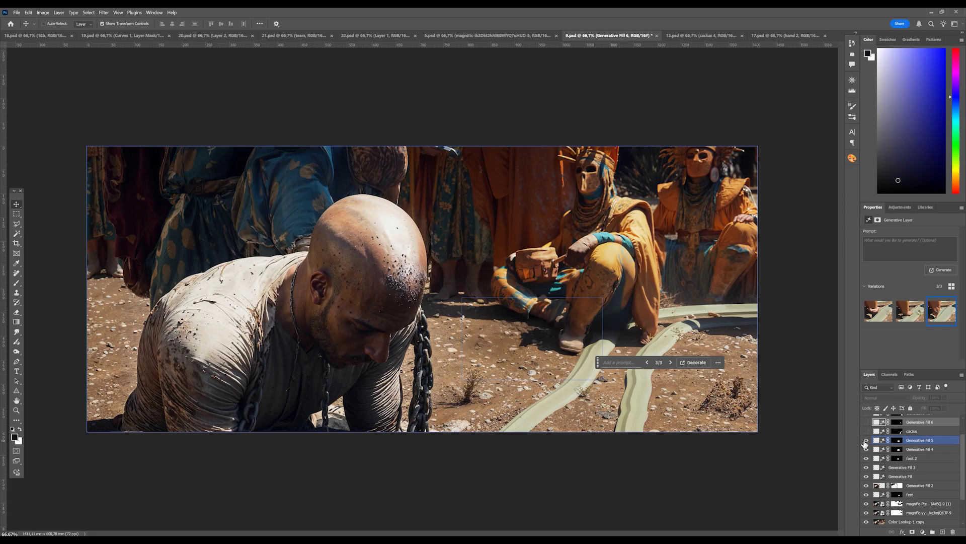
scroll(865, 443, "up", 2)
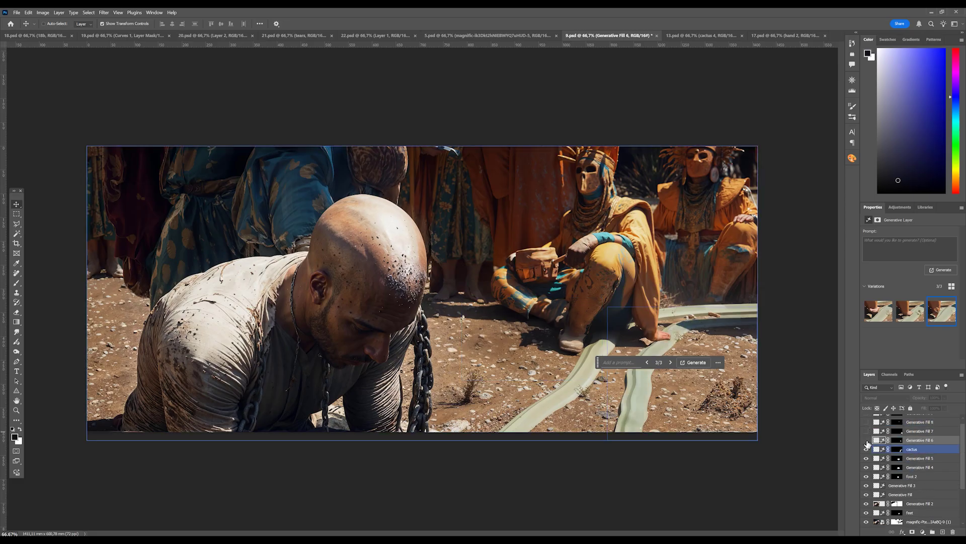
left_click(866, 446)
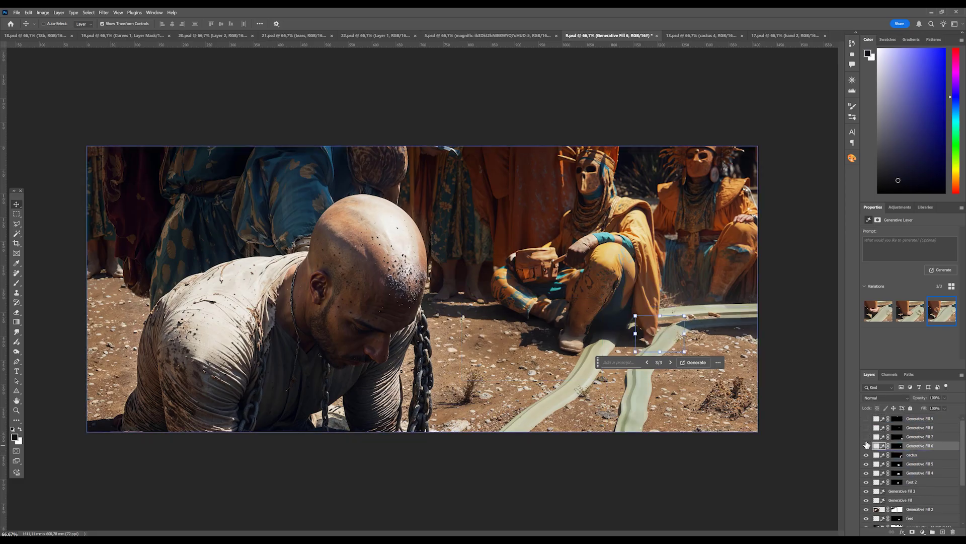
left_click(866, 436)
left_click(866, 428)
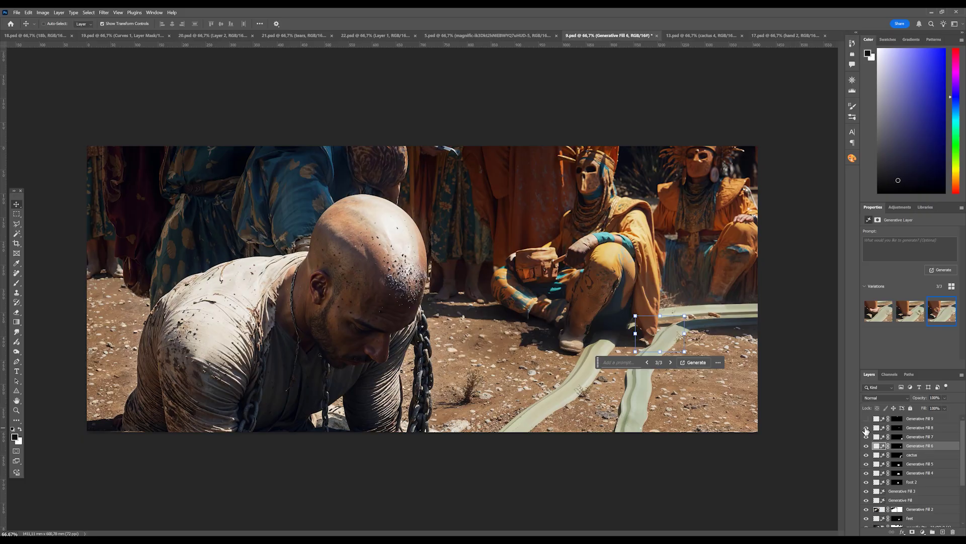
left_click(866, 419)
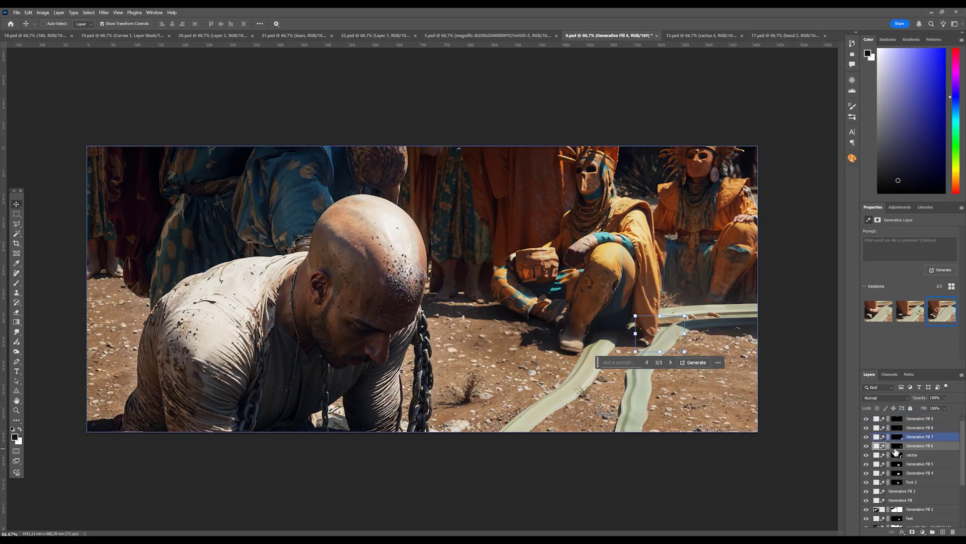
left_click(918, 454)
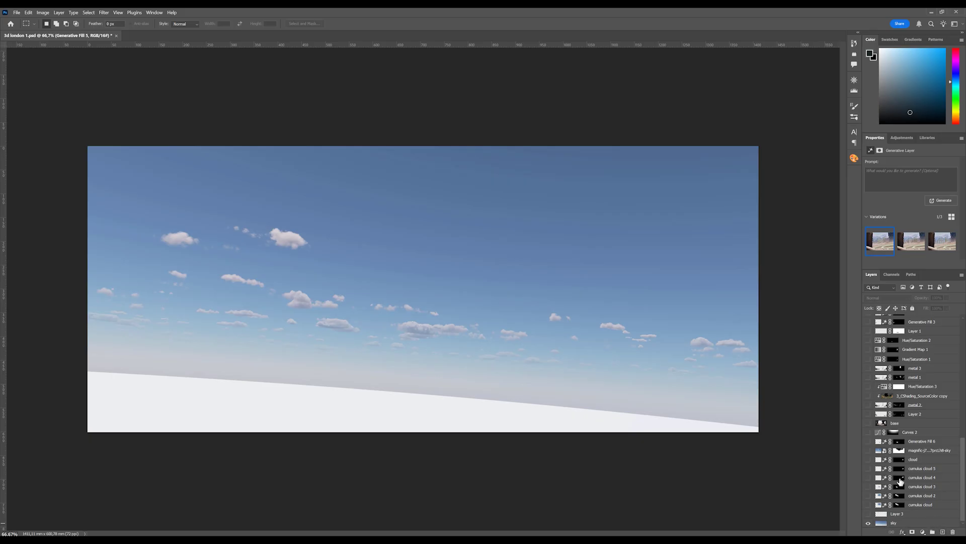
Show the base desert layer, then turn on and select Layer 3's extra clouds
left_click(868, 423)
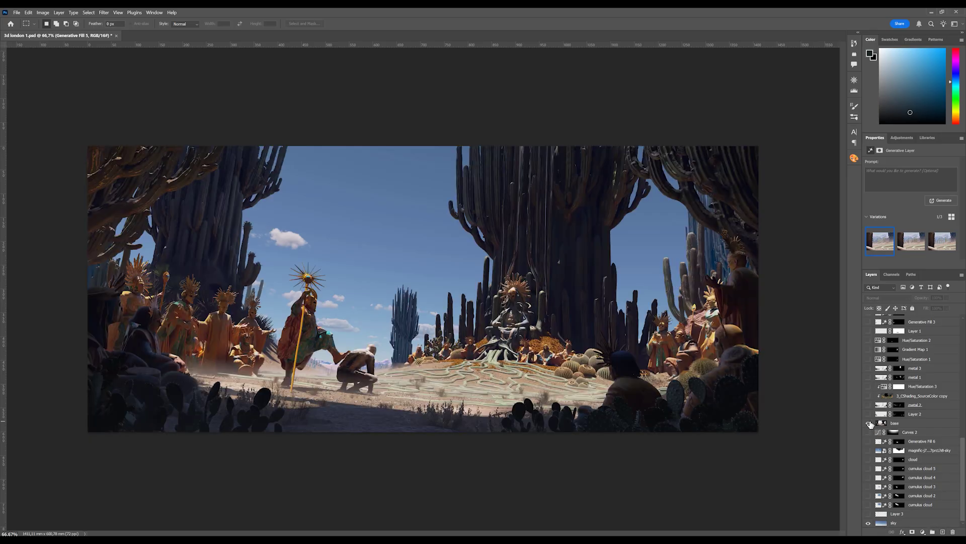
left_click(907, 427)
left_click(868, 423)
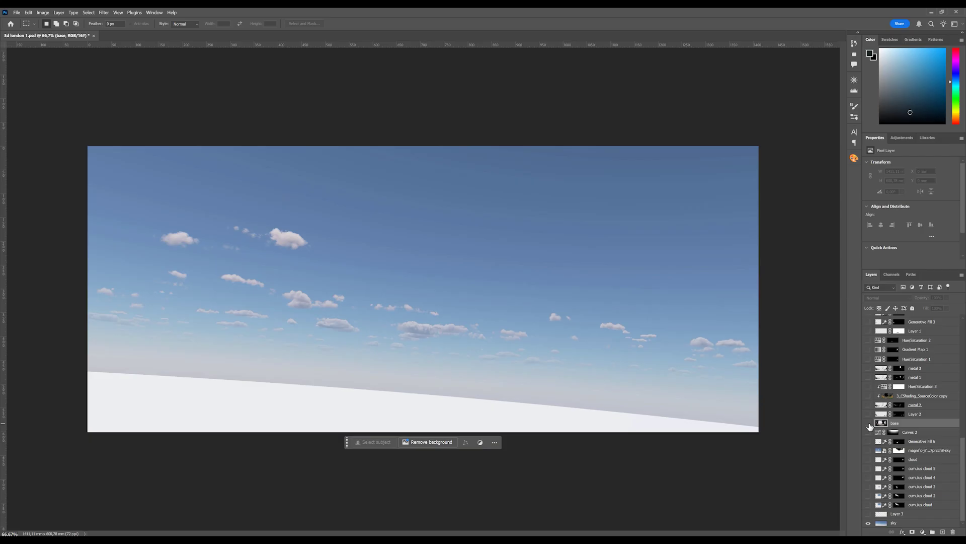
left_click(869, 424)
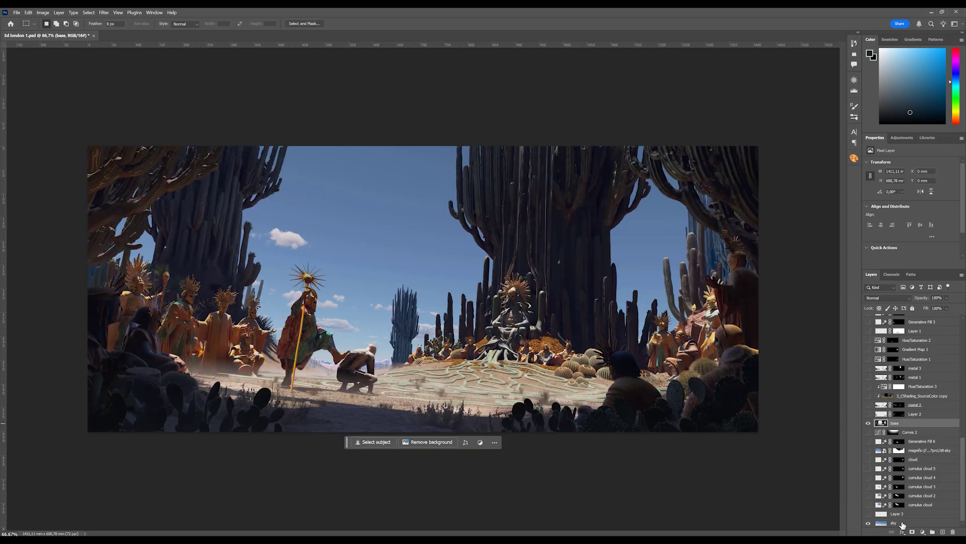
left_click(868, 514)
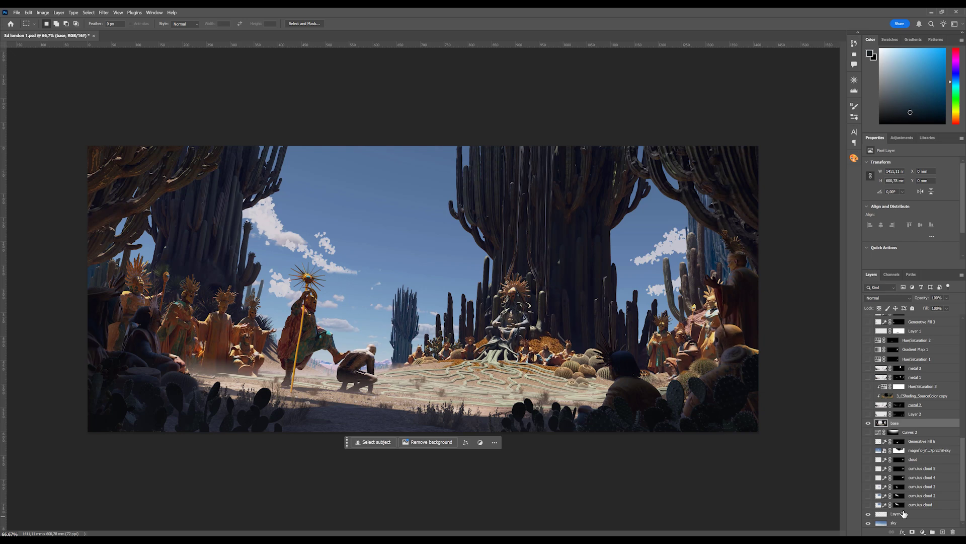
left_click(905, 515)
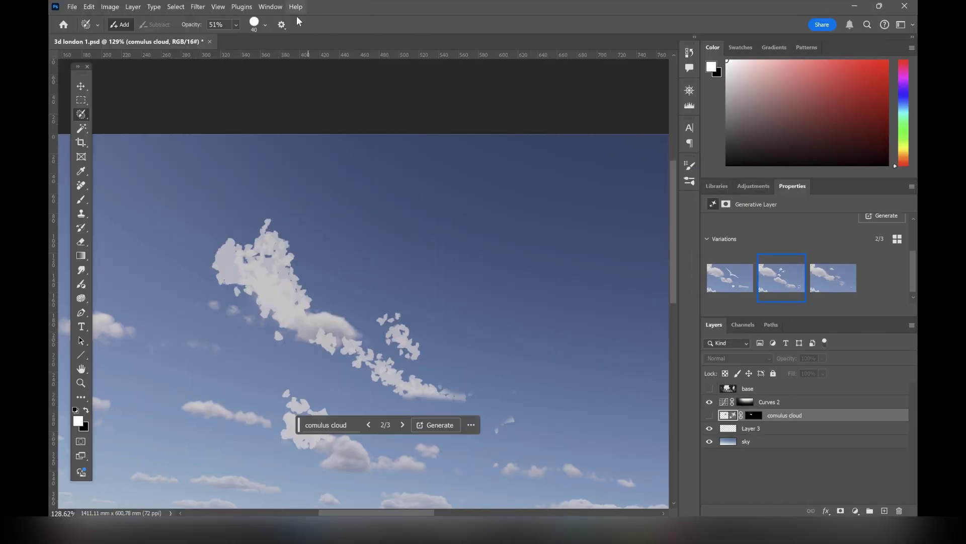
Set the Selection Brush to 33% opacity and 62 px, then regenerate the first rough cloud as 'cumulus cloud'
left_click(235, 25)
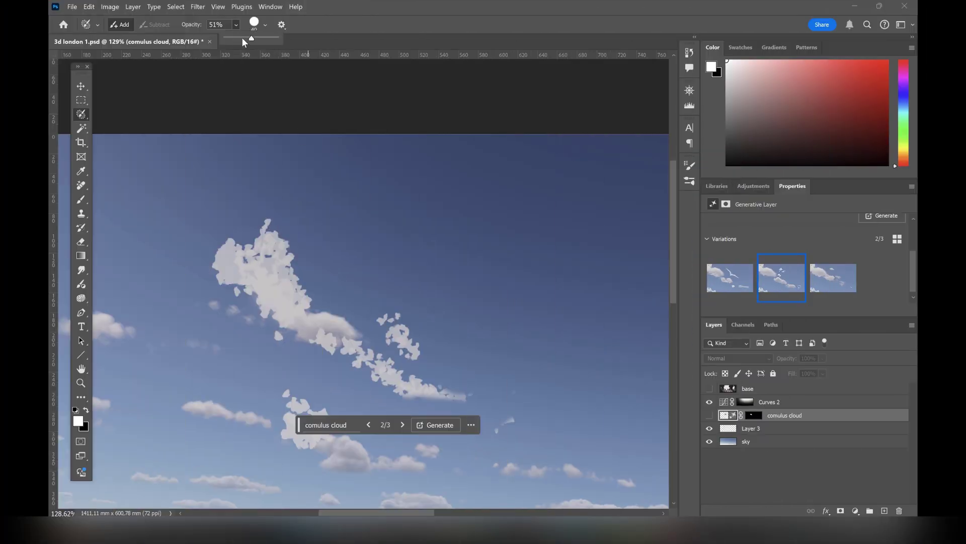
left_click(266, 25)
left_click_drag(228, 51, 239, 53)
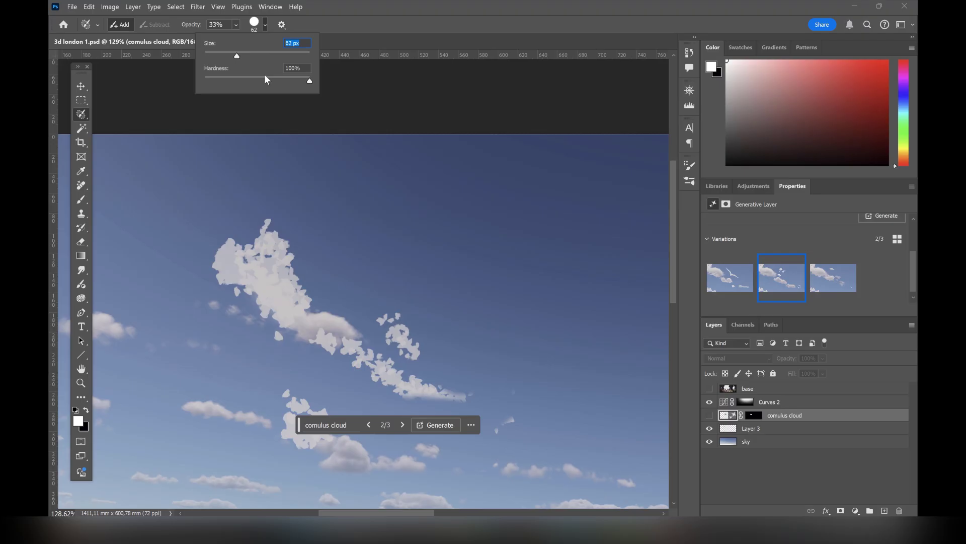
mouse_move(445, 397)
left_mouse_down()
mouse_move(328, 348)
mouse_move(442, 398)
mouse_move(367, 359)
mouse_move(389, 356)
mouse_move(276, 315)
mouse_move(282, 334)
left_mouse_up()
left_click(284, 426)
type("cumu")
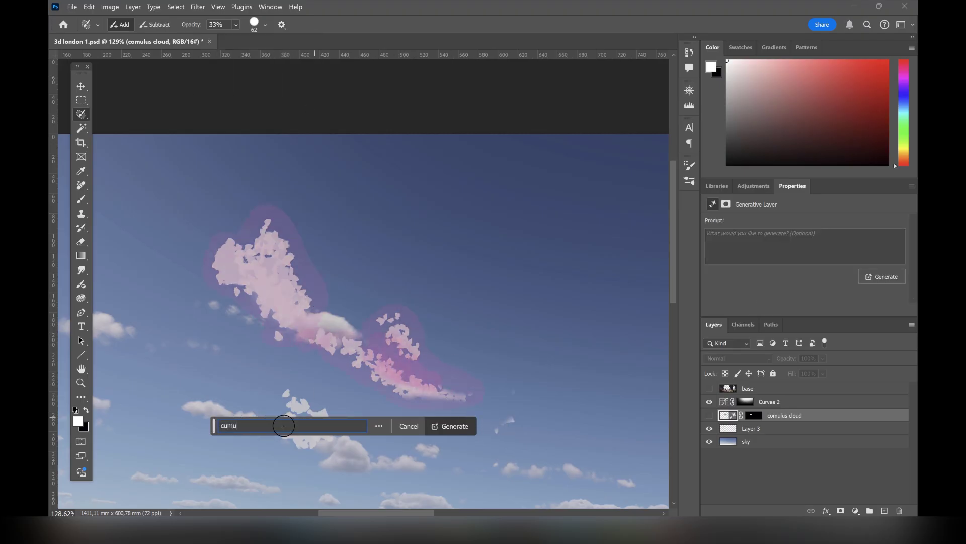
type("lus cloud")
key("Return")
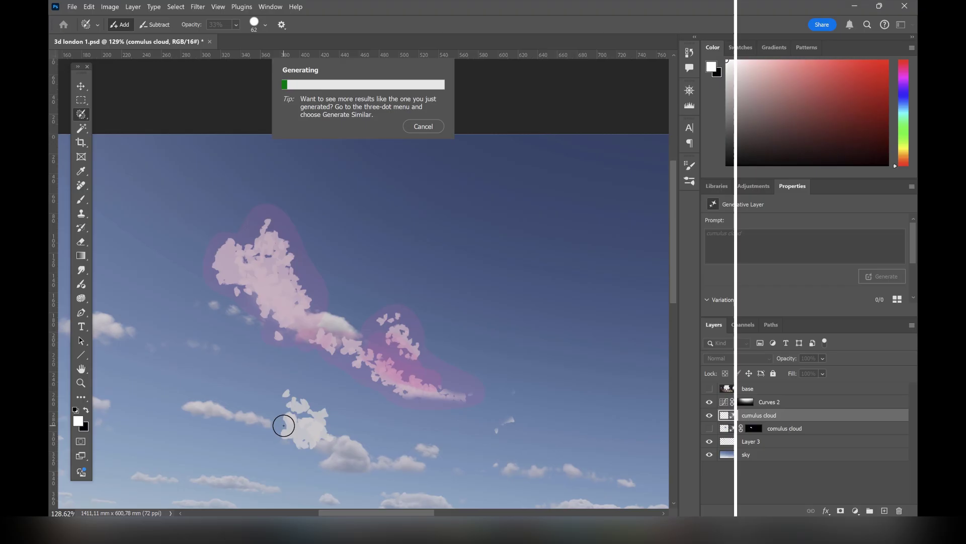
Generate cumulus clouds over the lower and upper cloud patches
scroll(519, 347, "down", 3)
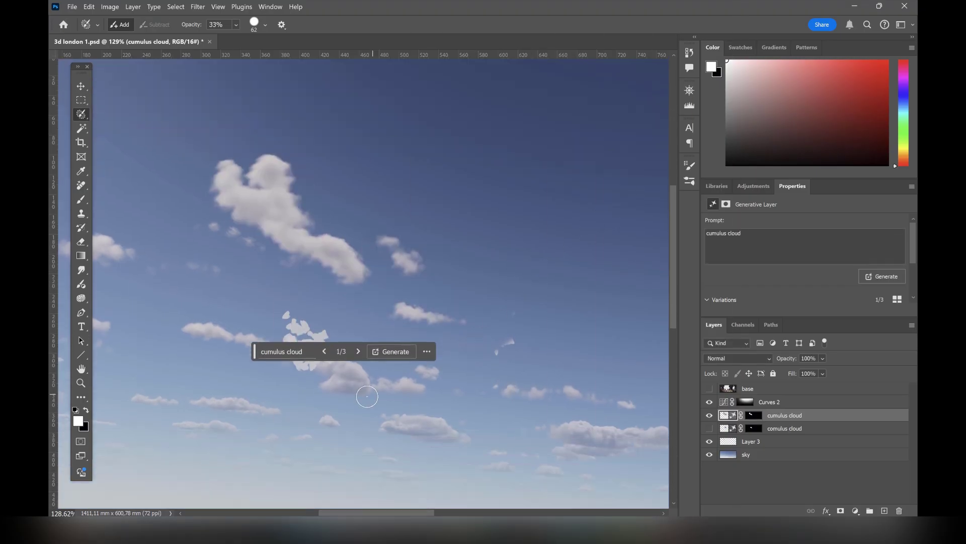
mouse_move(335, 377)
left_mouse_down()
mouse_move(299, 368)
mouse_move(270, 340)
mouse_move(287, 312)
mouse_move(328, 334)
mouse_move(317, 369)
left_mouse_up()
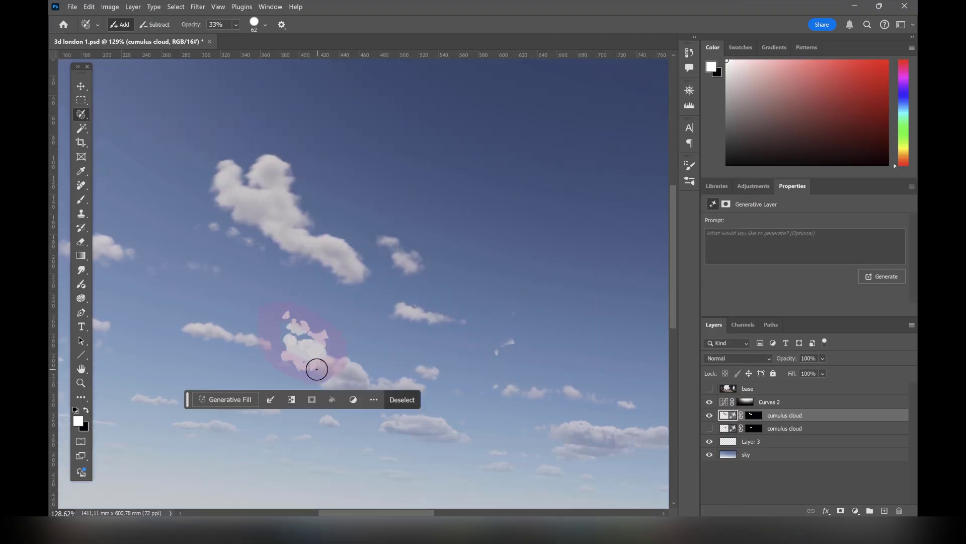
left_click(245, 394)
type("cumulus cloud")
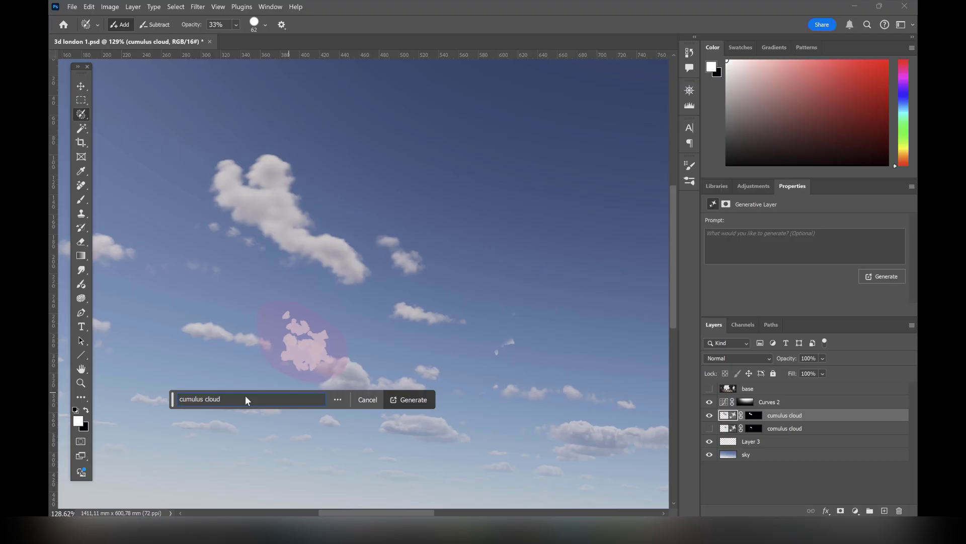
key("Return")
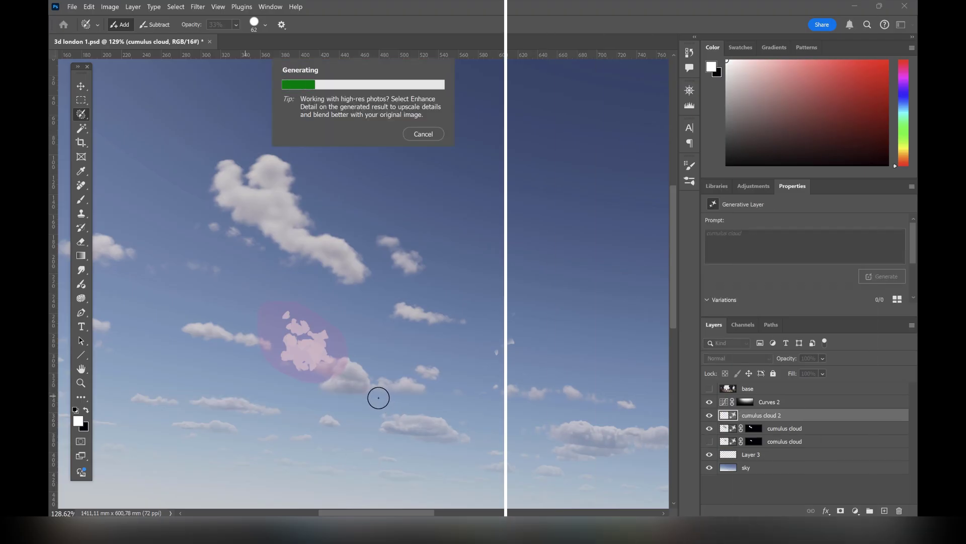
scroll(339, 382, "up", 2)
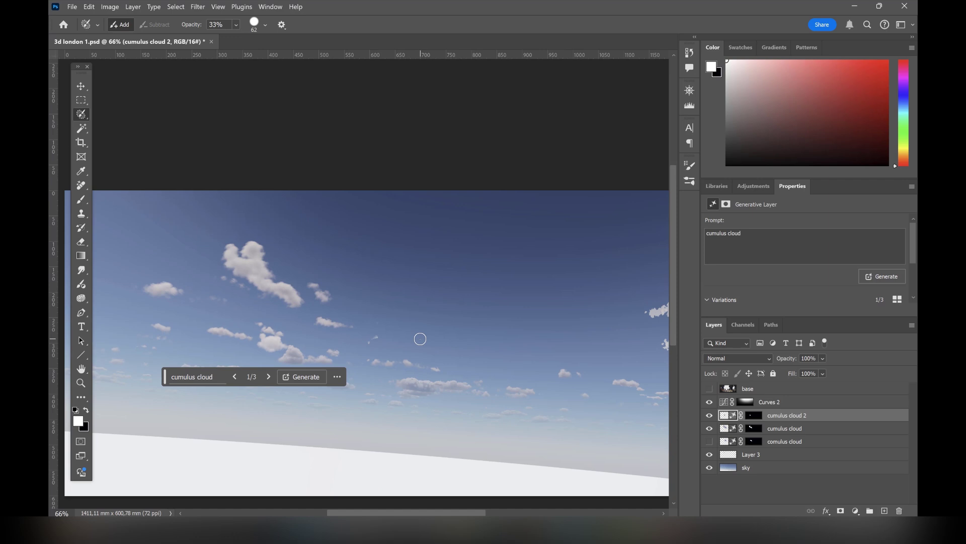
scroll(327, 348, "down", 3)
scroll(512, 330, "up", 3)
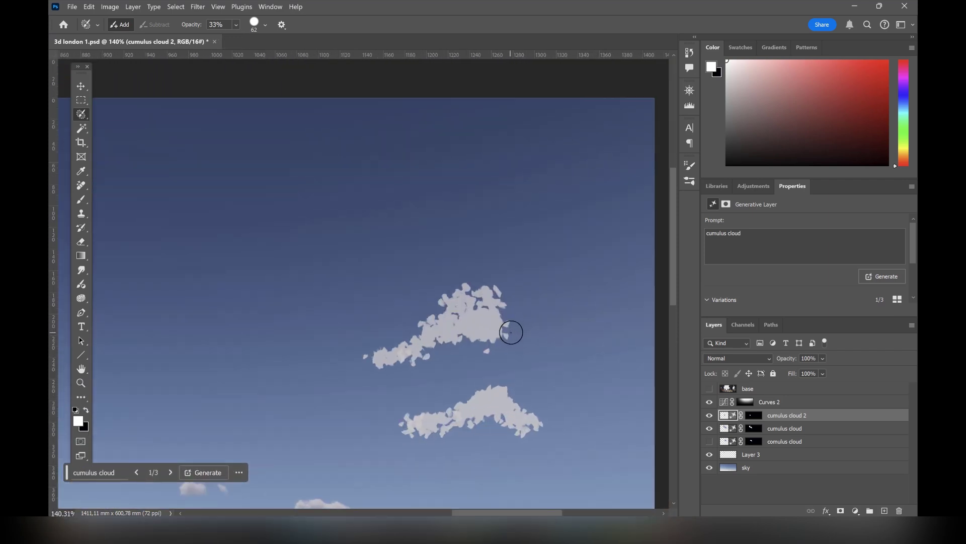
left_click_drag(428, 320, 508, 318)
left_click(357, 398)
key("Return")
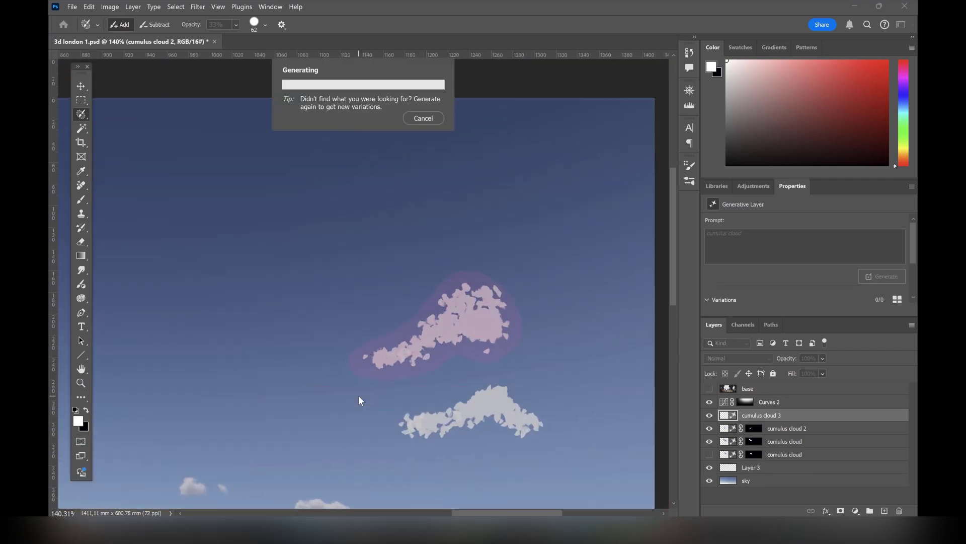
Select along the cloud's underside and generate more 'cumulus cloud' fill there
scroll(782, 250, "down", 3)
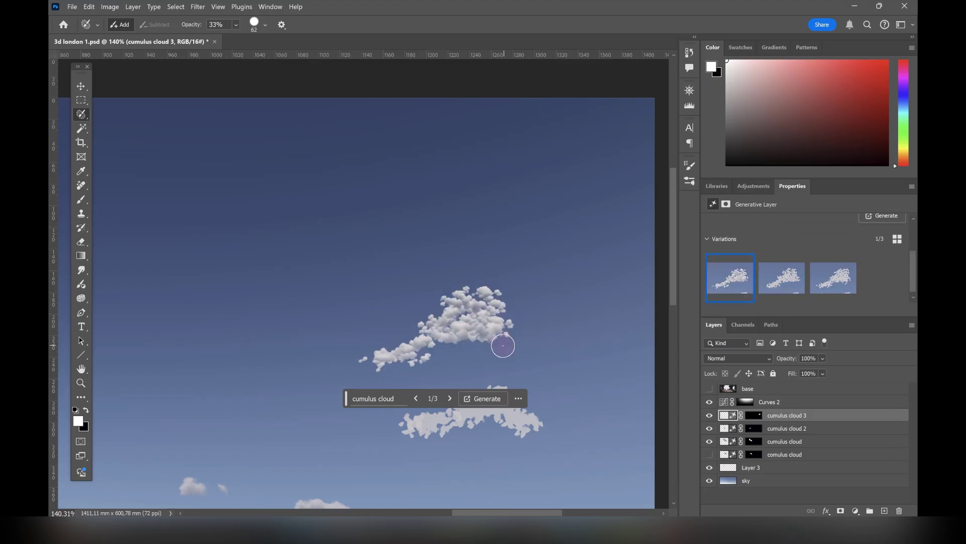
mouse_move(500, 343)
left_mouse_down()
mouse_move(417, 375)
mouse_move(344, 367)
mouse_move(419, 306)
mouse_move(494, 269)
mouse_move(532, 322)
mouse_move(491, 337)
left_mouse_up()
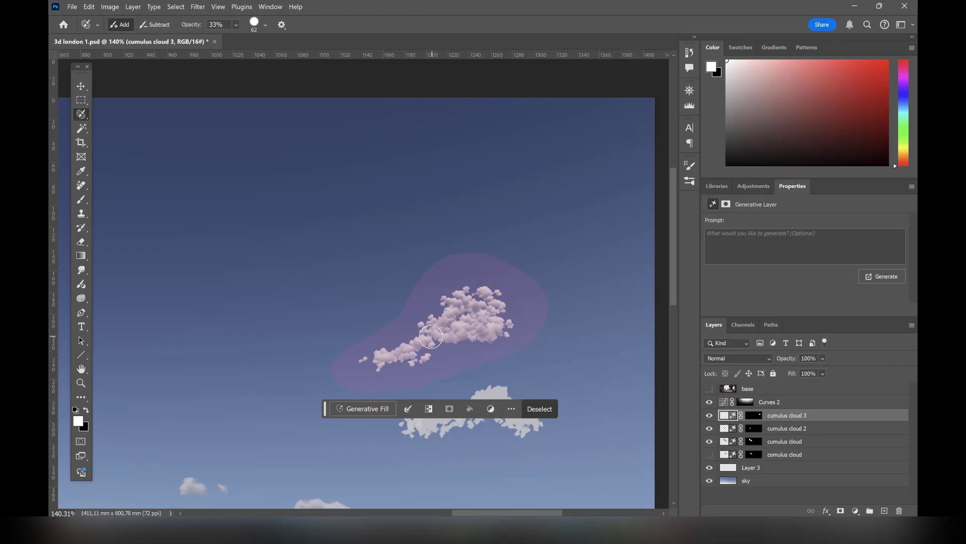
left_click(369, 408)
type("cumulus c")
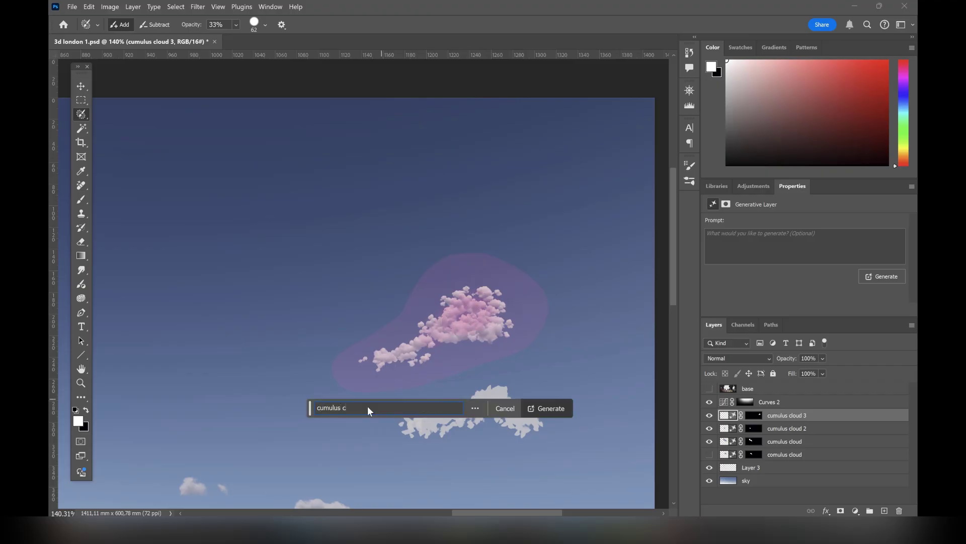
type("loud")
key("Return")
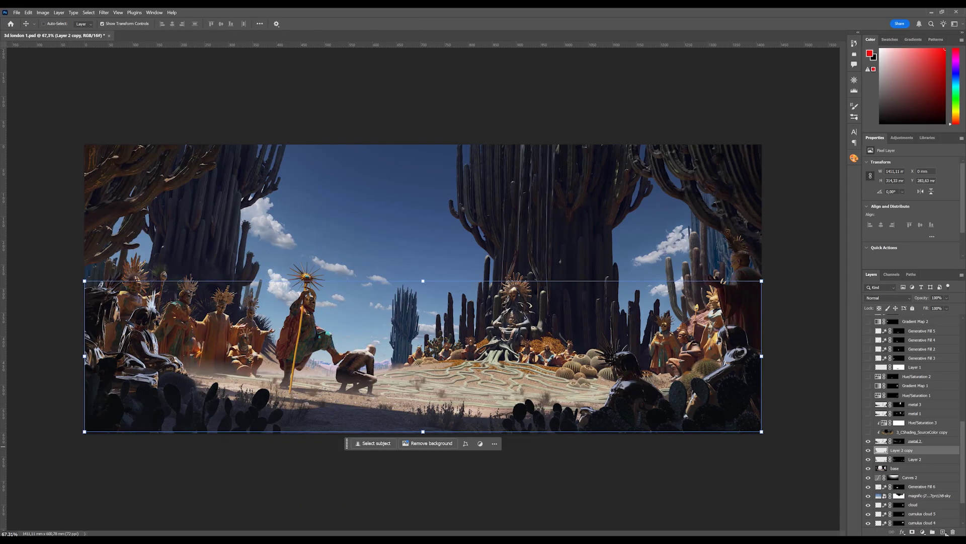
Delete the Layer 2 copy and turn on the 3_CShading_SourceColor copy layer
left_click(953, 532)
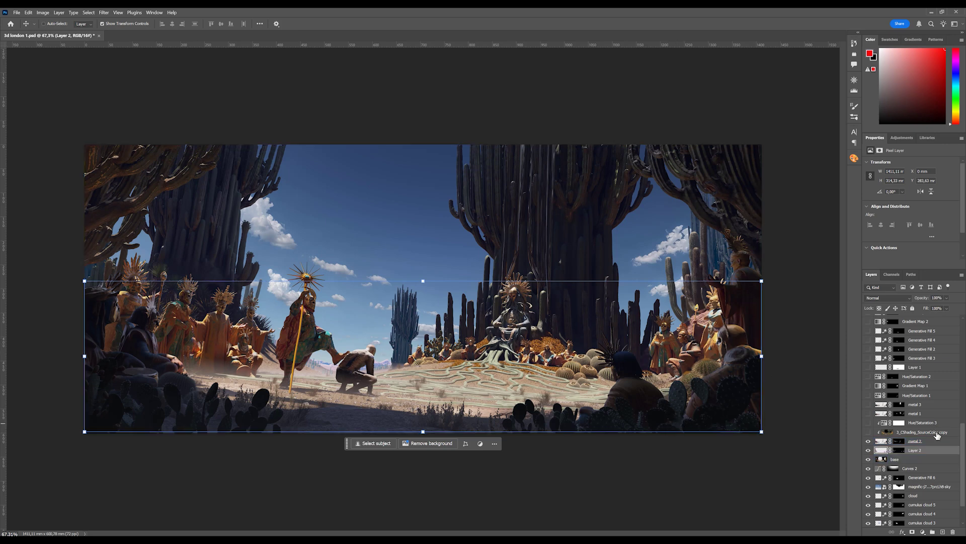
left_click(706, 280, "ctrl")
scroll(267, 341, "up", 3)
scroll(267, 340, "up", 2)
key("alt+bracketright")
key("alt+bracketright")
key("alt+bracketright")
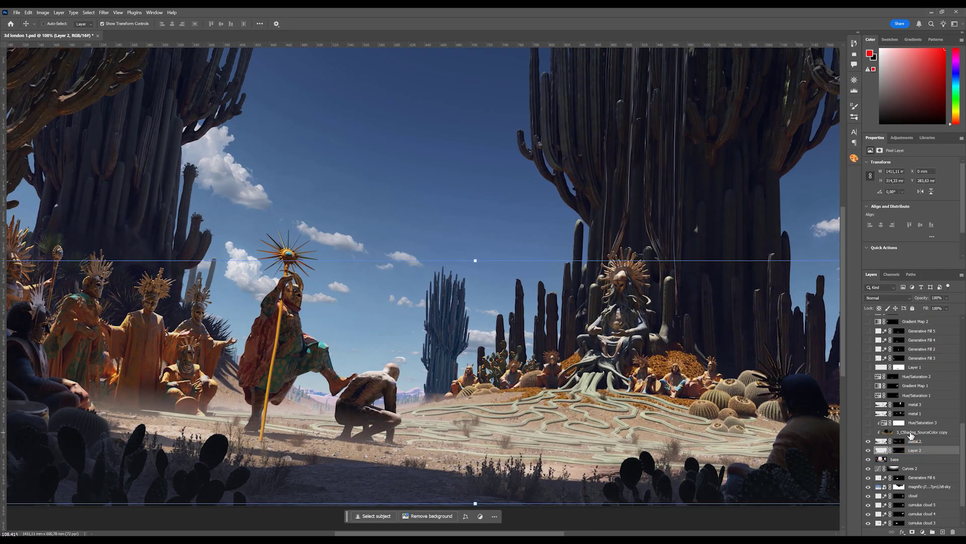
left_click(868, 432)
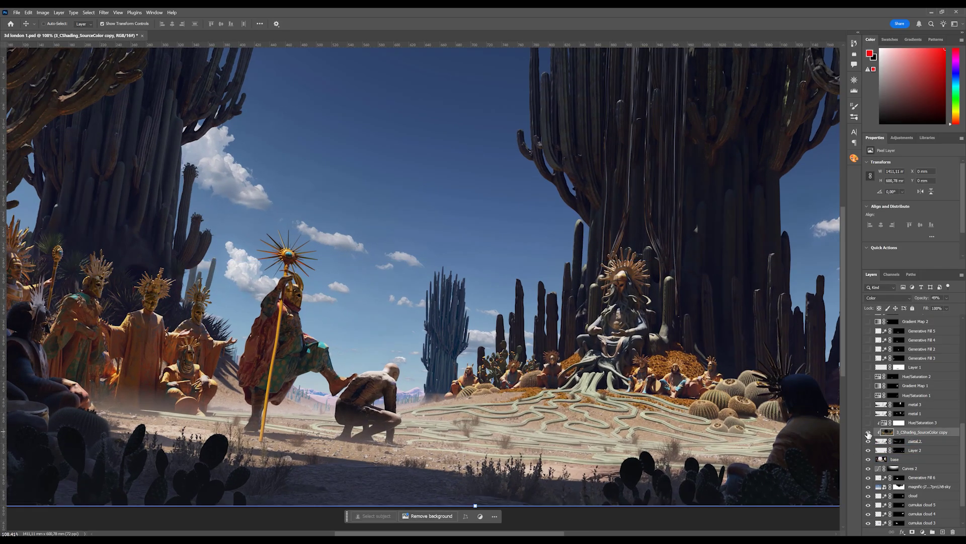
Compare the scene with Hue/Saturation 3 off and on, leaving it on
key("alt+bracketleft")
key("alt+bracketleft")
key("alt+bracketleft")
scroll(171, 317, "up", 1)
scroll(170, 316, "down", 4)
key("alt+bracketright")
key("alt+bracketright")
key("alt+bracketright")
key("alt+bracketright")
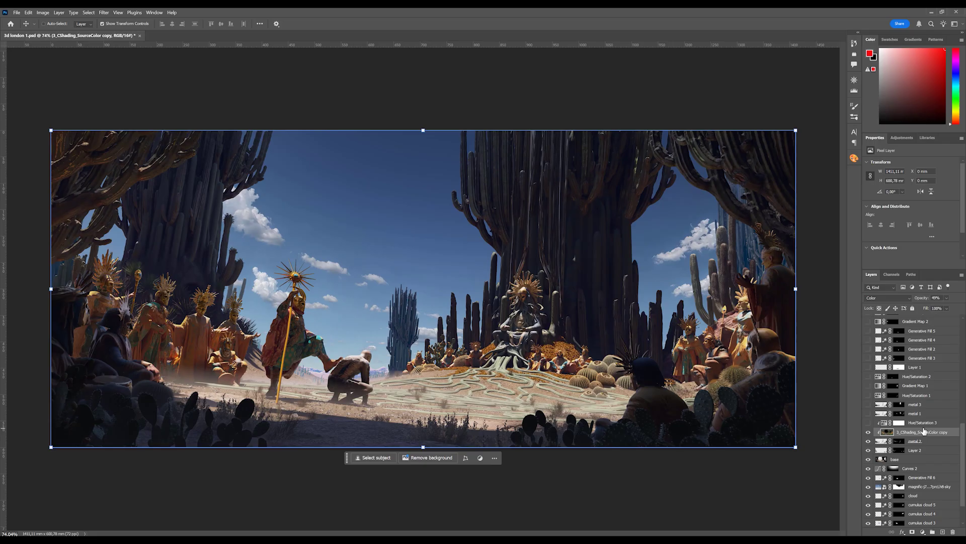
left_click(868, 422)
left_click(868, 427)
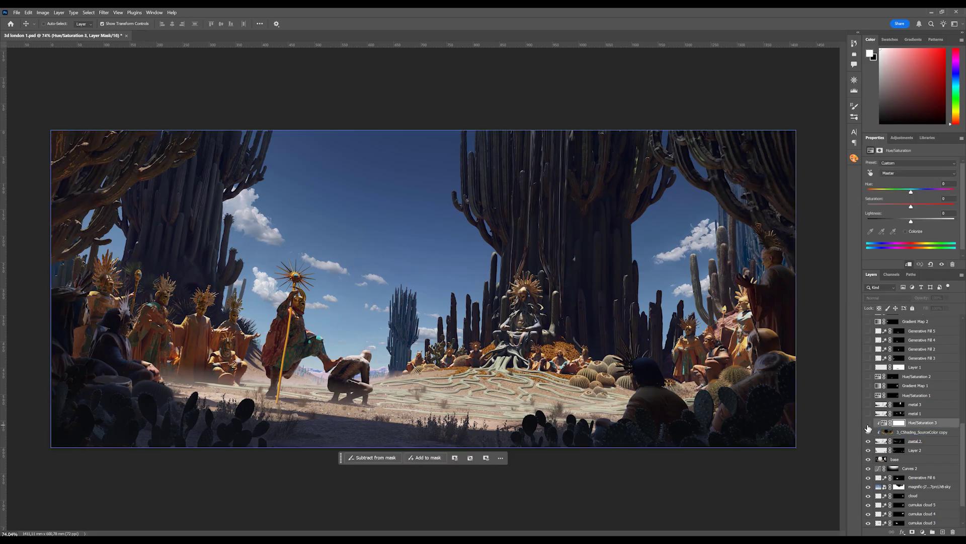
left_click(868, 428)
left_click(867, 428)
left_click(868, 428)
left_click(867, 427)
Switch on the metal 1 and metal 3 layers and select metal 1
scroll(931, 456, "down", 1)
left_click(936, 442)
scroll(936, 442, "up", 1)
left_click(868, 423)
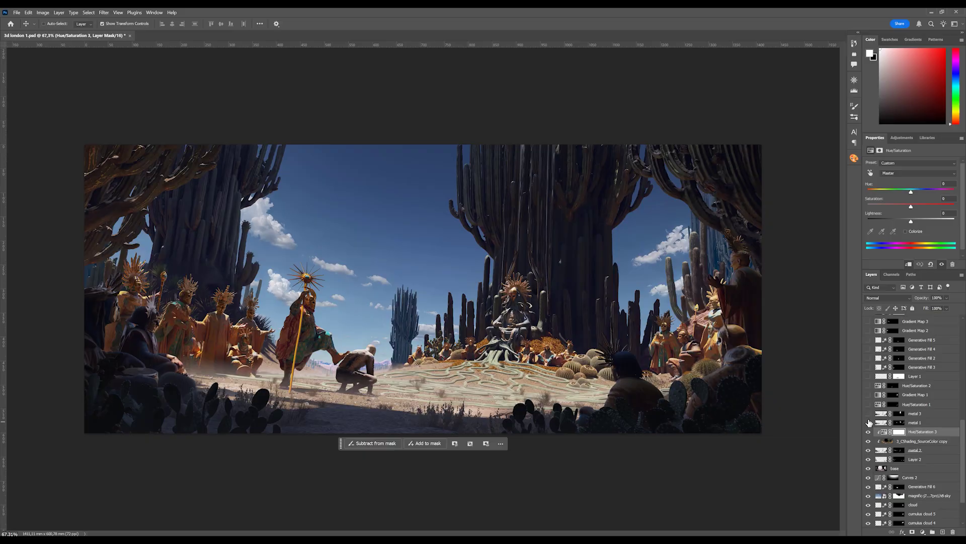
left_click(706, 356, "ctrl")
left_click(868, 424)
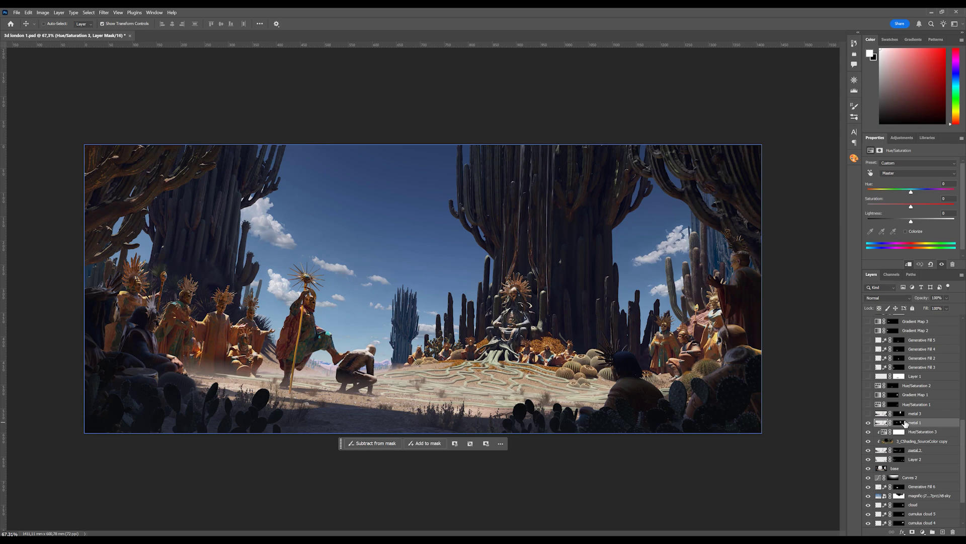
left_click(905, 423)
scroll(528, 317, "up", 3)
left_click(869, 413)
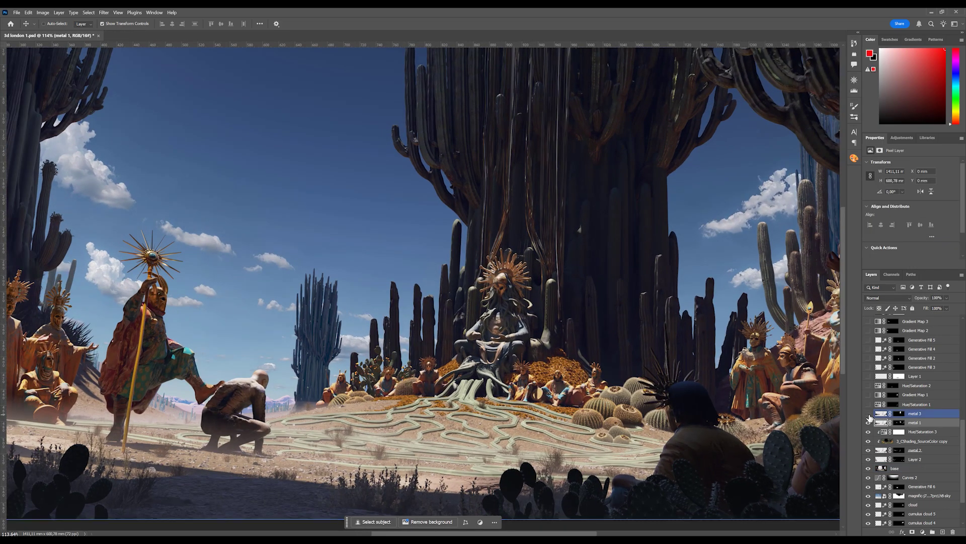
scroll(554, 185, "down", 3)
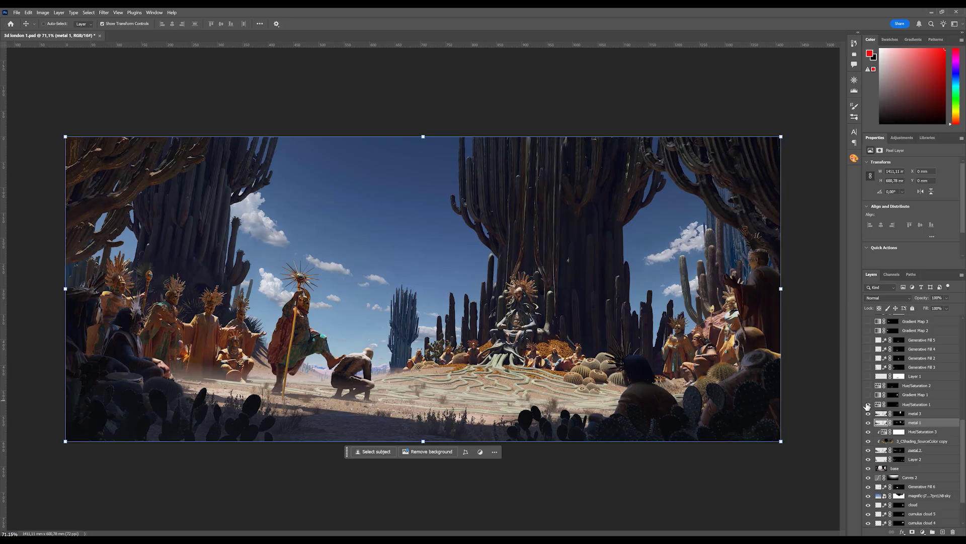
Compare the scene with Hue/Saturation 1 toggled and select that adjustment
left_click(921, 395)
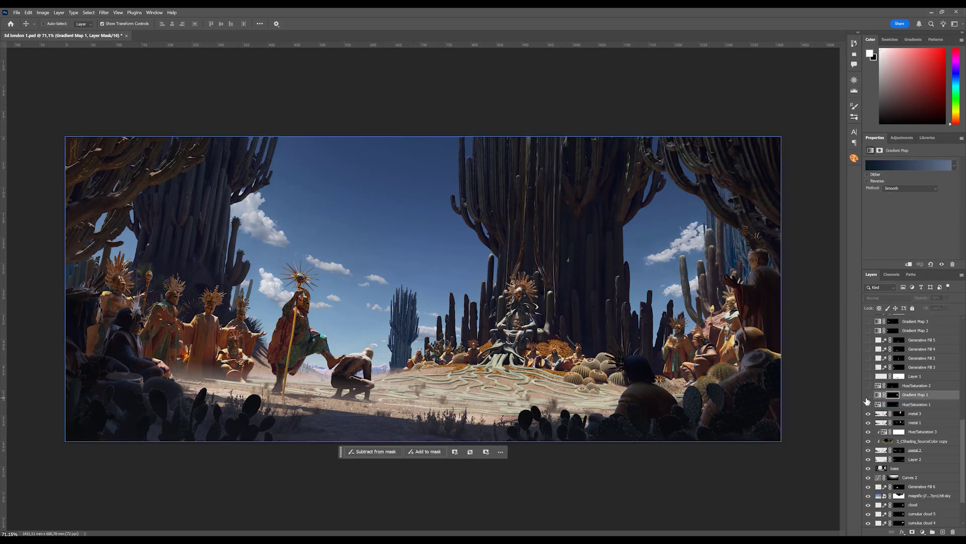
left_click(868, 404)
left_click(867, 404)
left_click(868, 404)
left_click(868, 404)
left_click(915, 405)
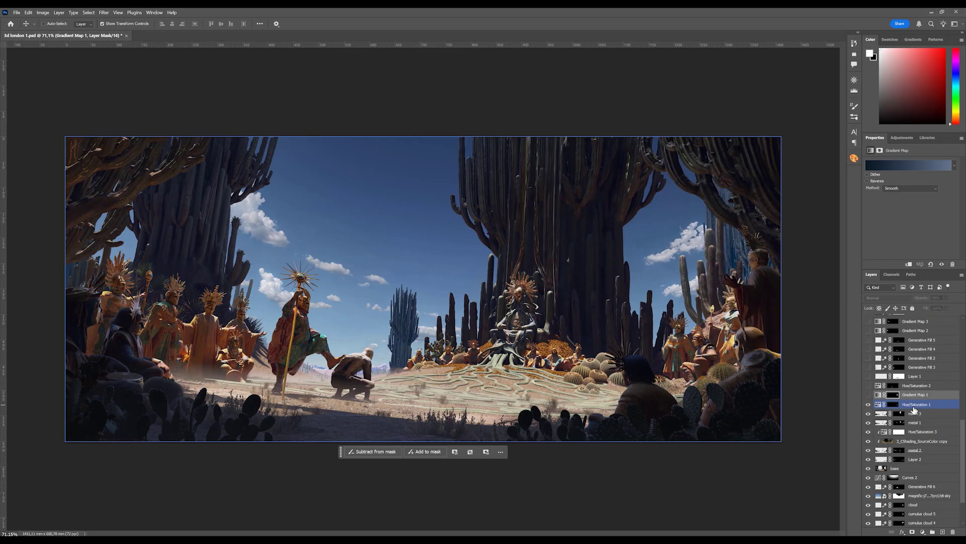
Turn on Gradient Map 1 and Hue/Saturation 2, briefly previewing Layer 1 near the figure
left_click_drag(869, 396, 869, 386)
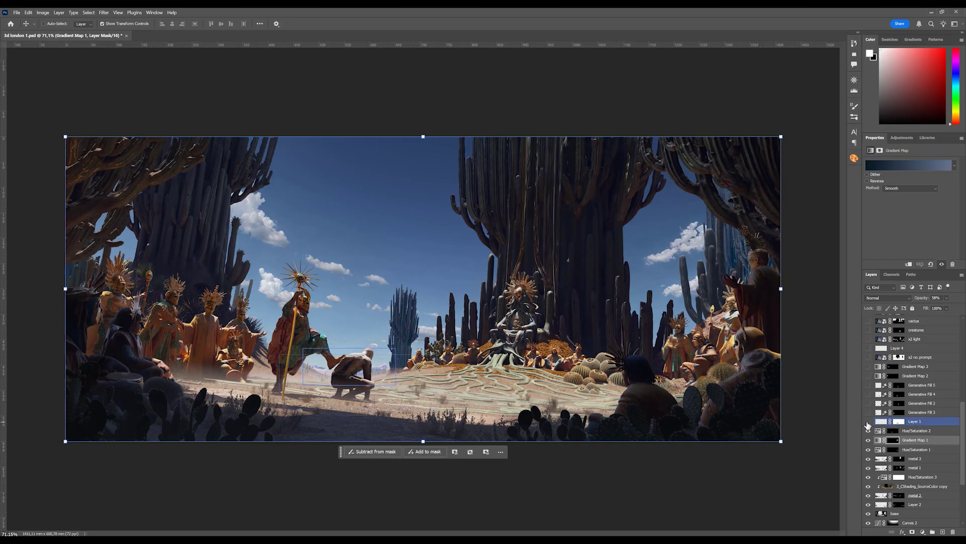
left_click(868, 422)
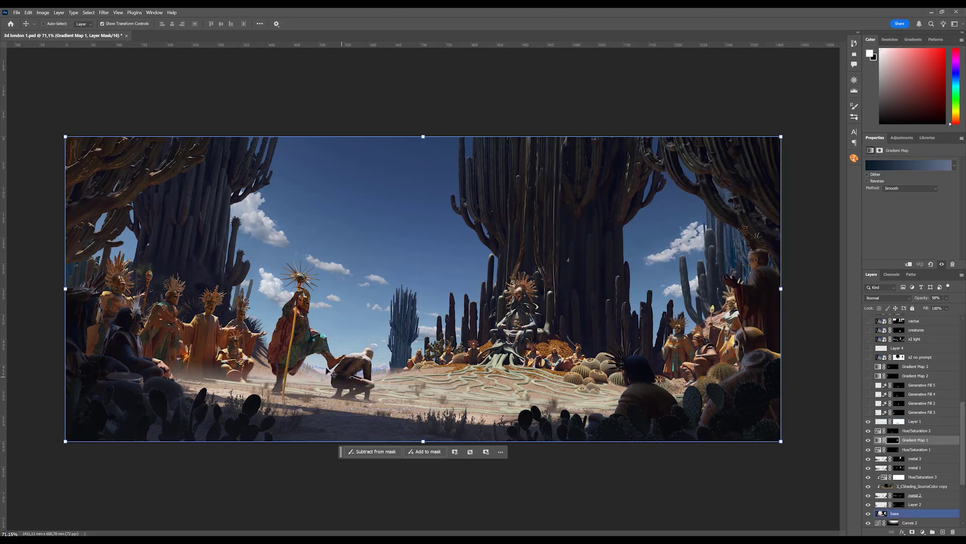
left_click(866, 421)
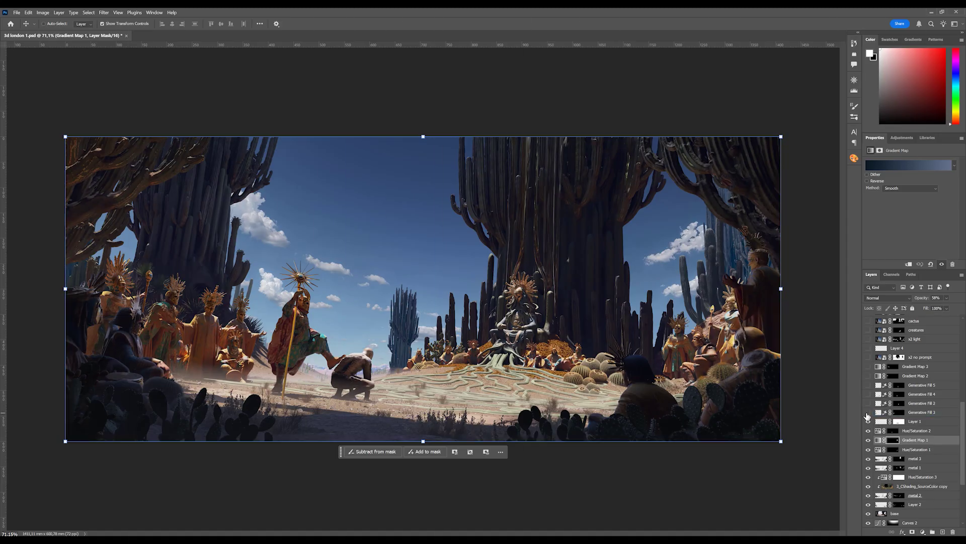
Zoom in to inspect the left figures, zoom back out, and turn on the Generative Fill 4 patch
left_click(100, 340, "ctrl")
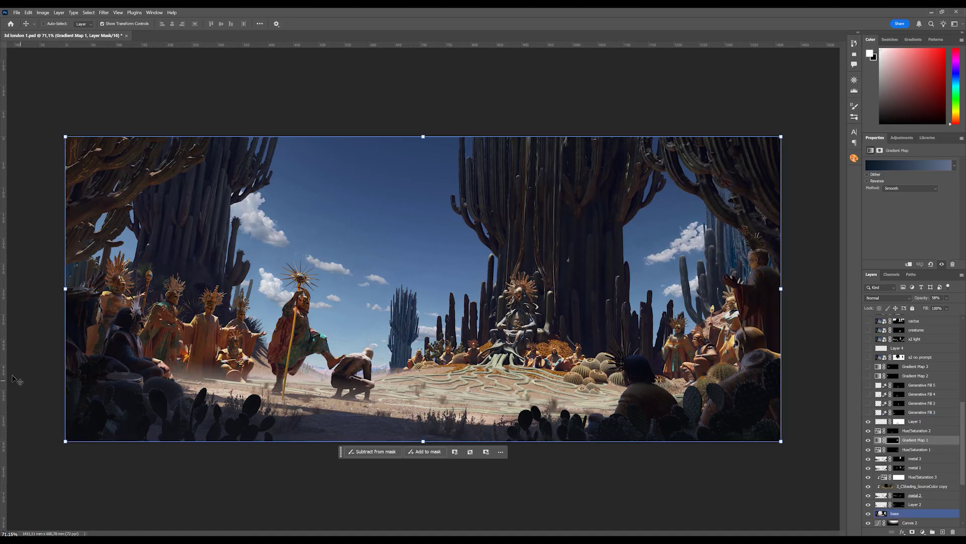
scroll(115, 344, "up", 8)
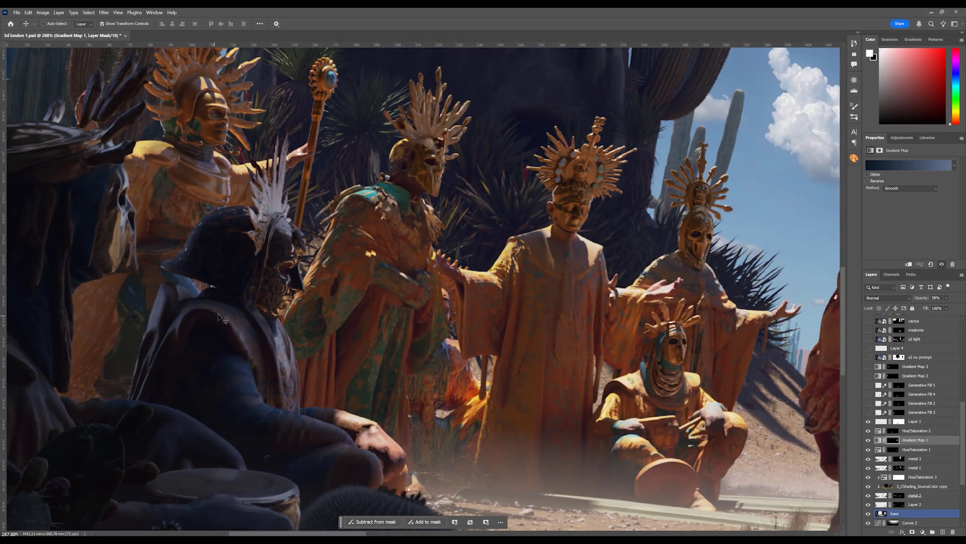
scroll(204, 286, "down", 2)
scroll(203, 286, "down", 1)
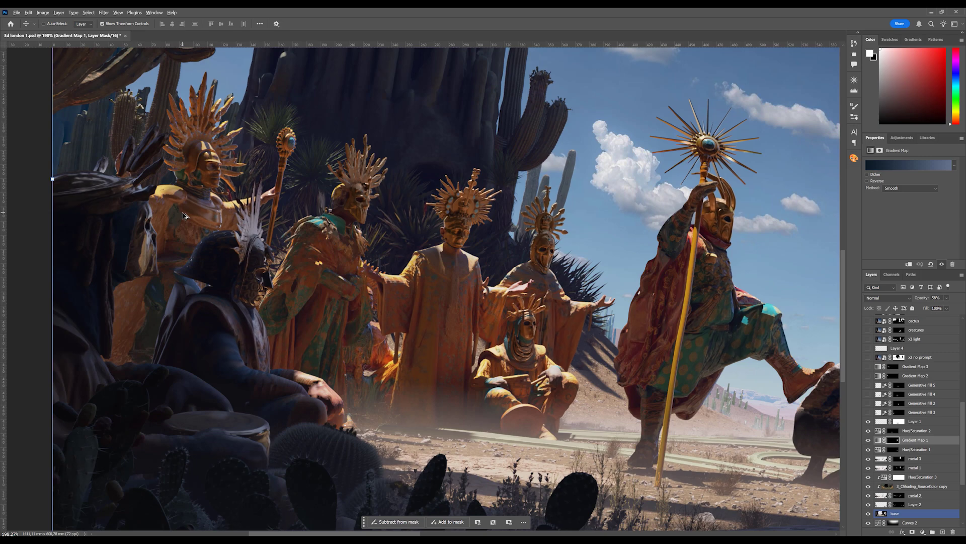
scroll(190, 221, "down", 2)
scroll(212, 229, "down", 1)
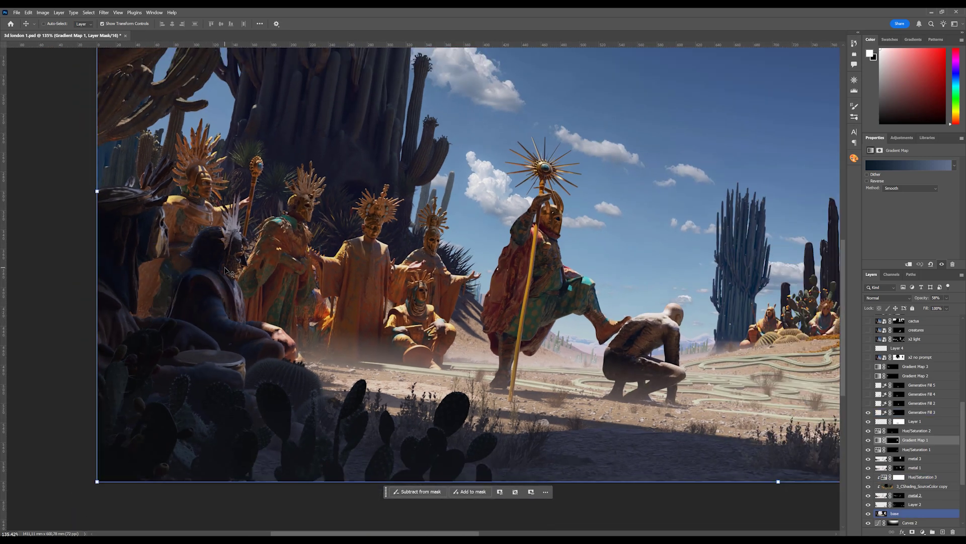
scroll(212, 265, "down", 8)
scroll(211, 265, "up", 1)
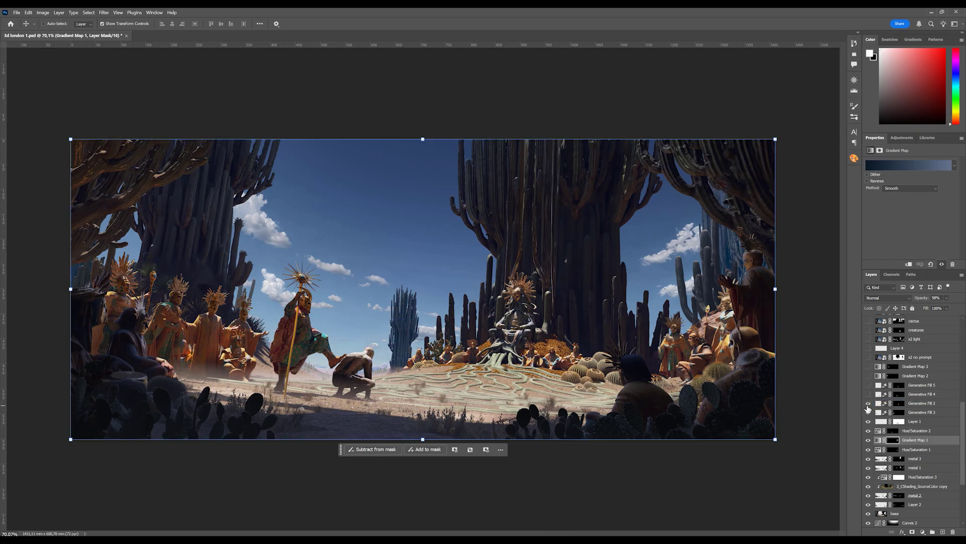
left_click(868, 395)
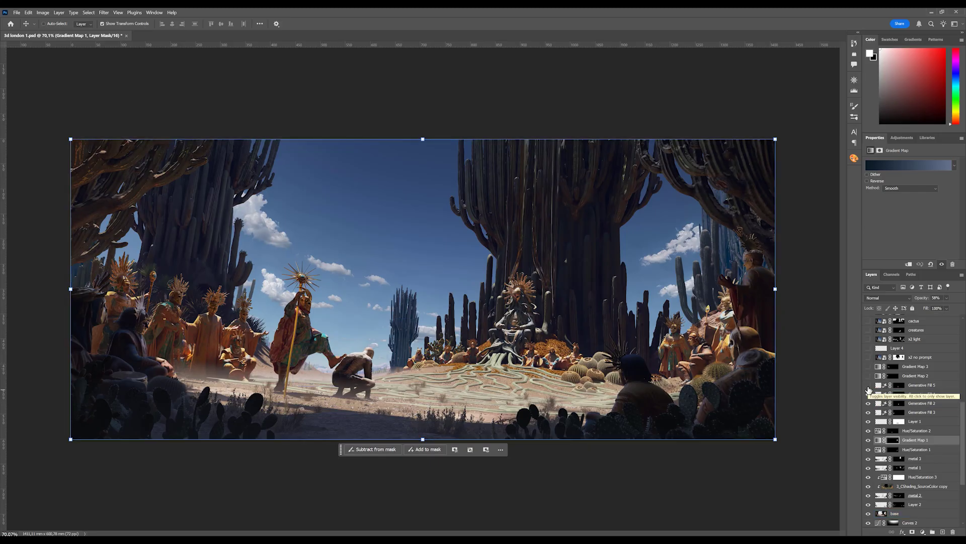
Compare the scene with Gradient Map 2 (44% opacity) off and on, leaving it on
left_click(876, 387)
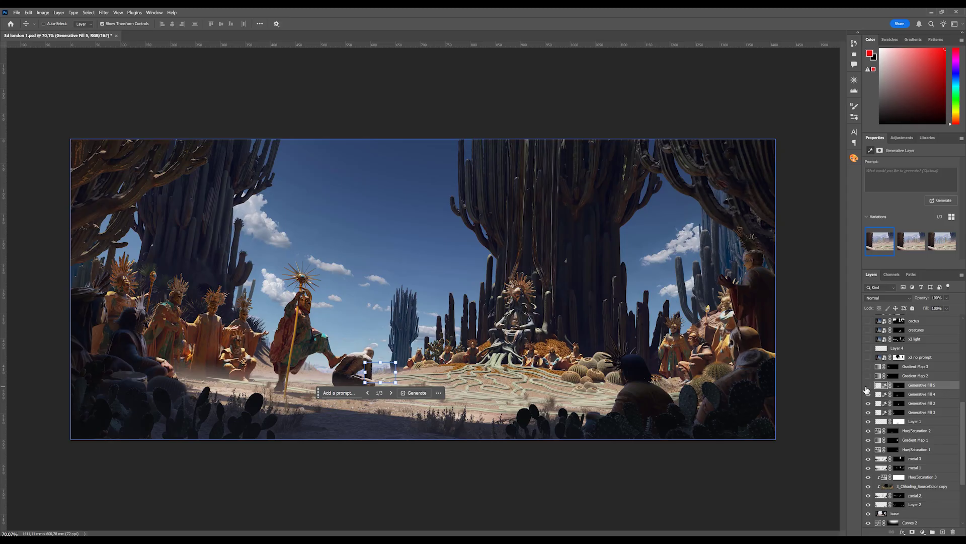
left_click(869, 375)
left_click(871, 379)
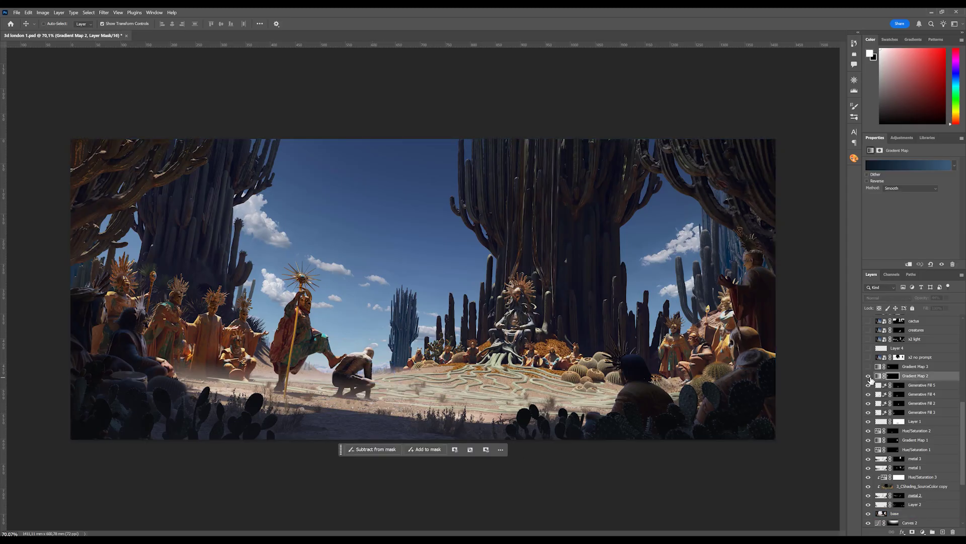
left_click(871, 379)
left_click(871, 379)
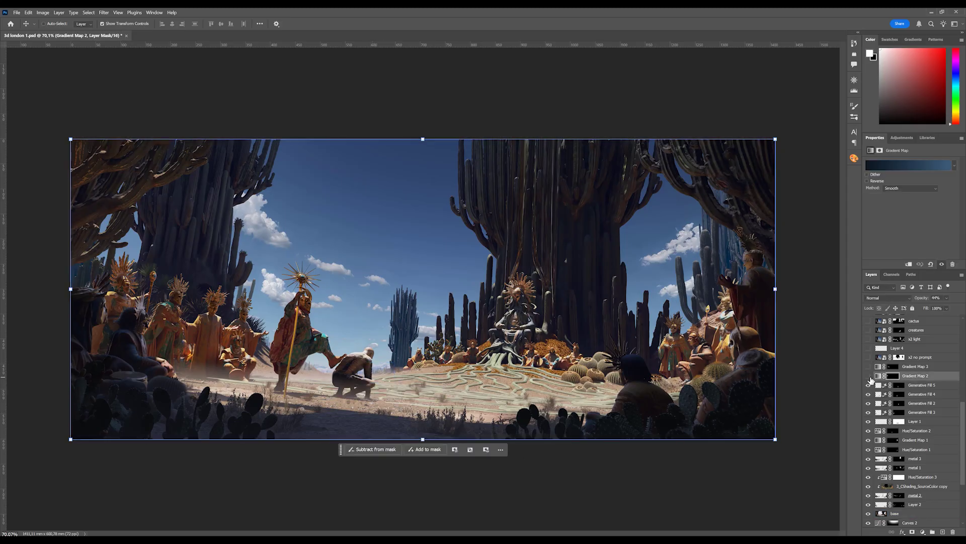
left_click(871, 379)
left_click(871, 379)
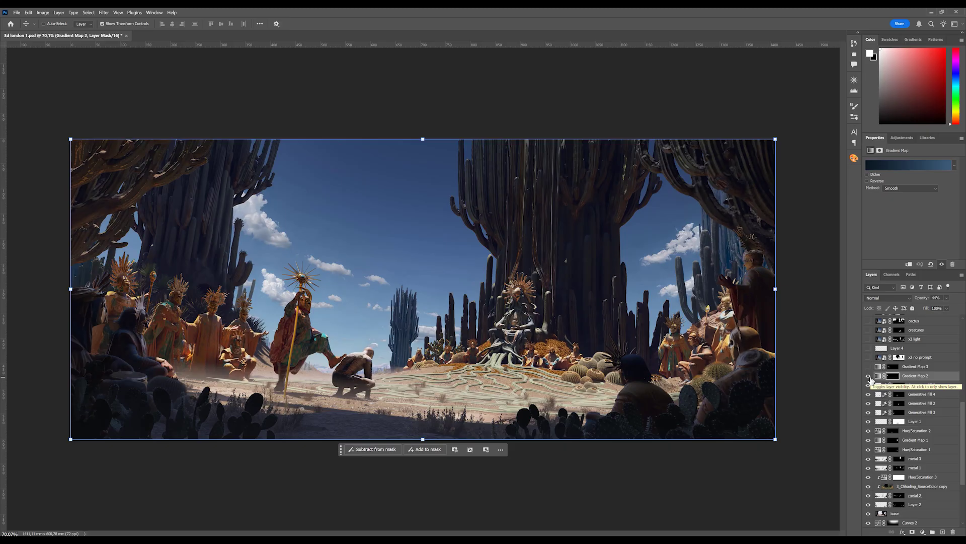
Step through the layer stack and switch on the Gradient Map 3 grade
left_click(915, 439, "ctrl")
key("alt+comma")
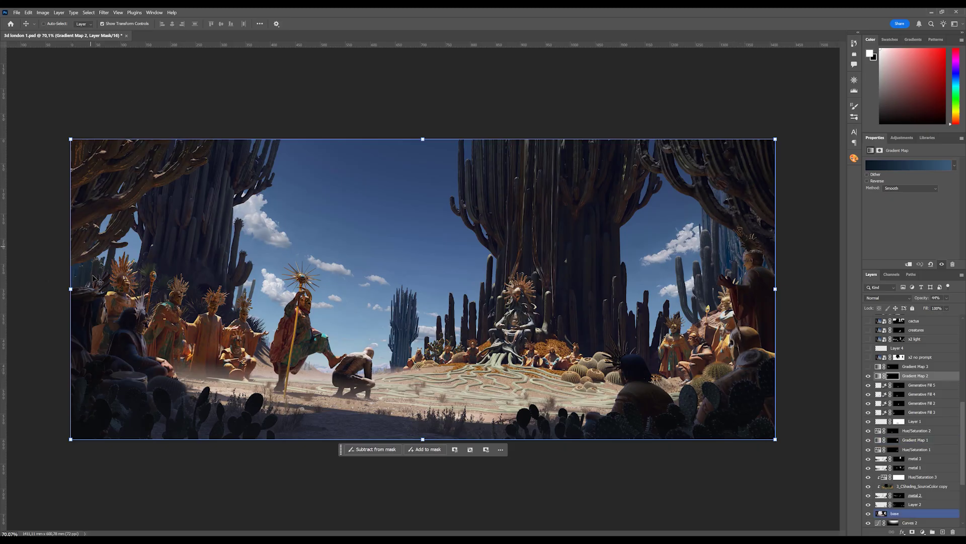
key("alt+bracketright")
key("alt+bracketright")
key("alt+bracketright")
key("alt+bracketright")
key("alt+bracketright")
key("alt+bracketright")
key("alt+bracketright")
key("alt+bracketright")
key("alt+bracketright")
key("alt+bracketright")
key("alt+bracketright")
key("alt+bracketright")
key("alt+bracketright")
key("alt+bracketright")
key("alt+bracketright")
key("alt+bracketright")
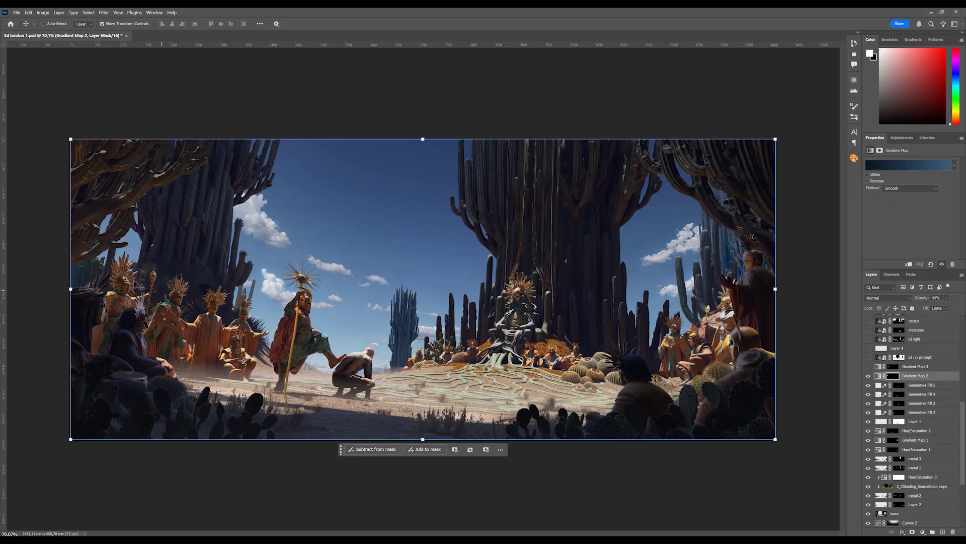
left_click(868, 366)
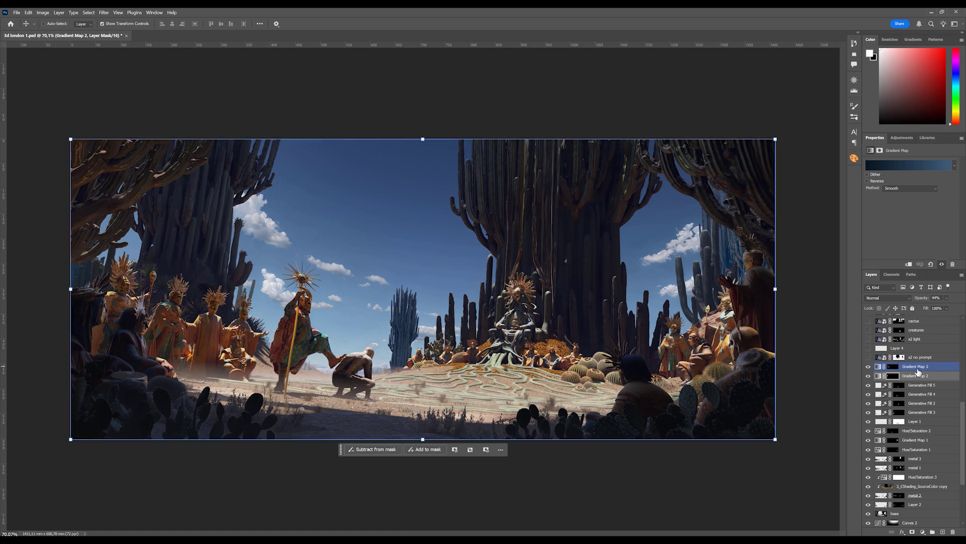
scroll(918, 372, "up", 1)
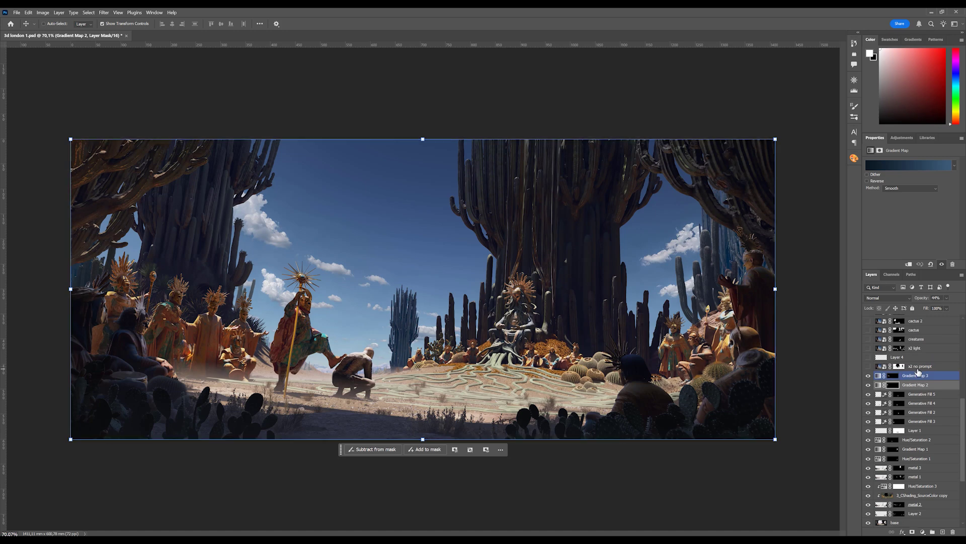
Show the x2 no prompt upscale and Layer 4, then compare the scene with and without x2 light
left_click(915, 375)
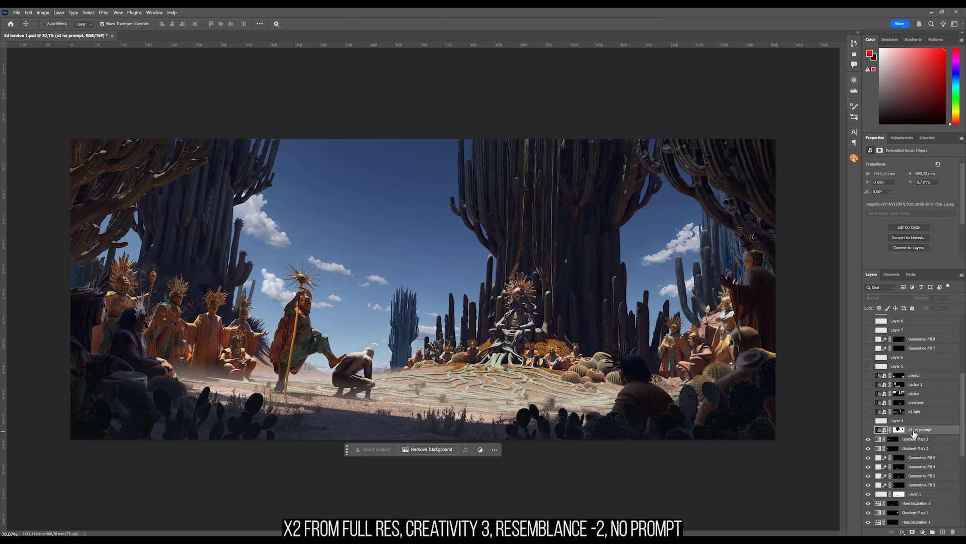
left_click(869, 430)
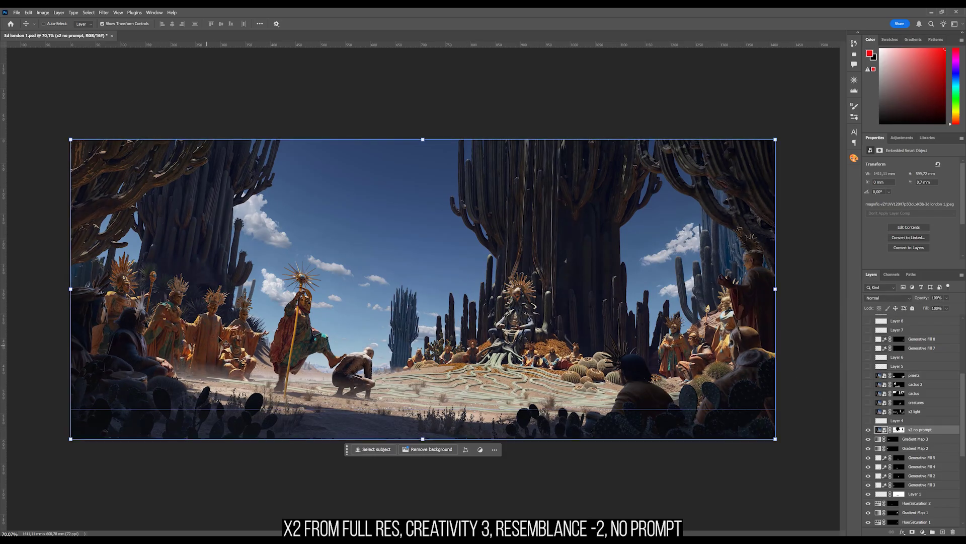
left_click(871, 411)
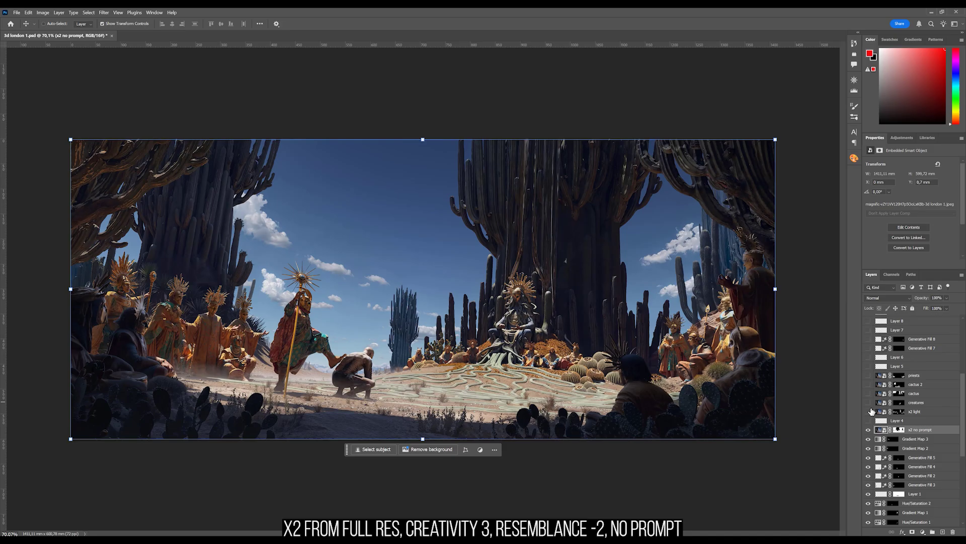
left_click(869, 421)
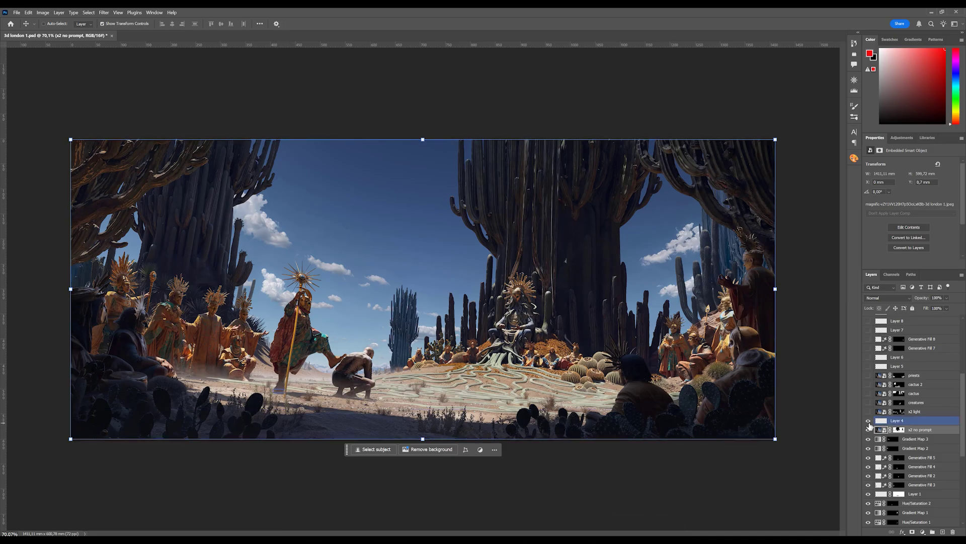
left_click(927, 414)
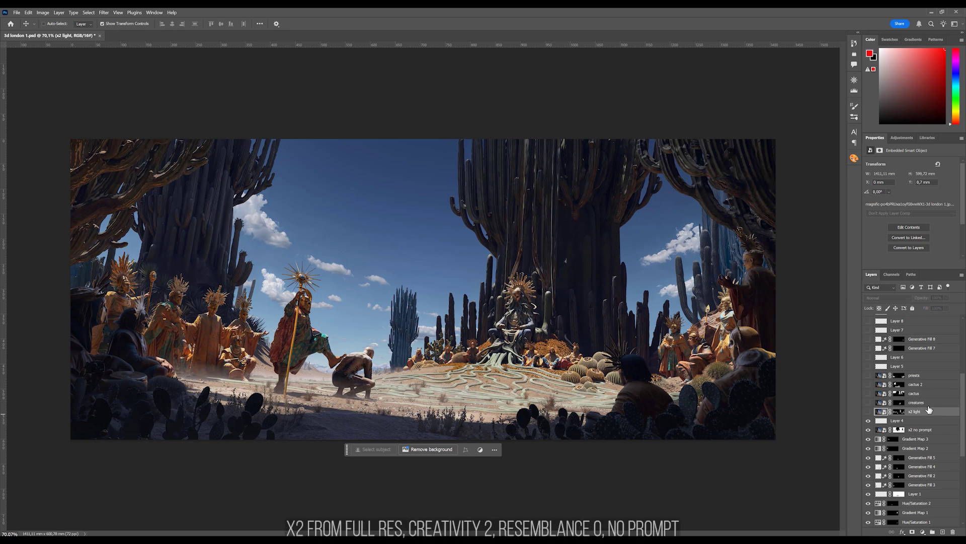
left_click(868, 412)
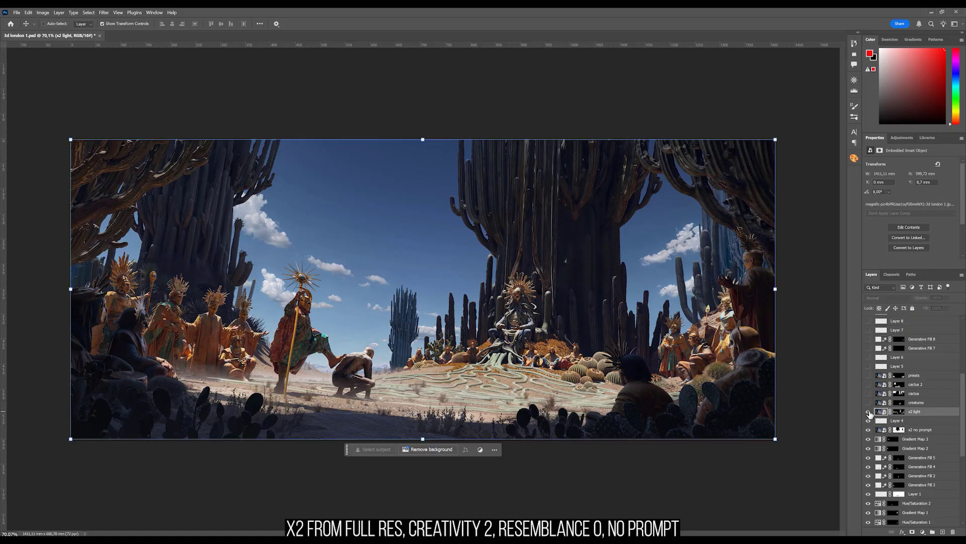
Compare the scene with and without the creatures upscale, leaving it visible
scroll(523, 361, "up", 4)
scroll(523, 362, "up", 2)
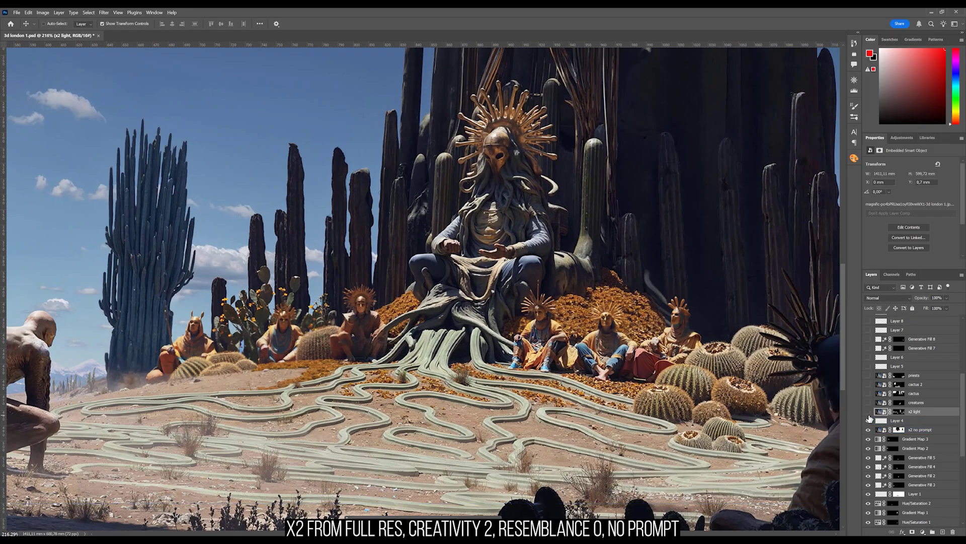
scroll(332, 326, "down", 2)
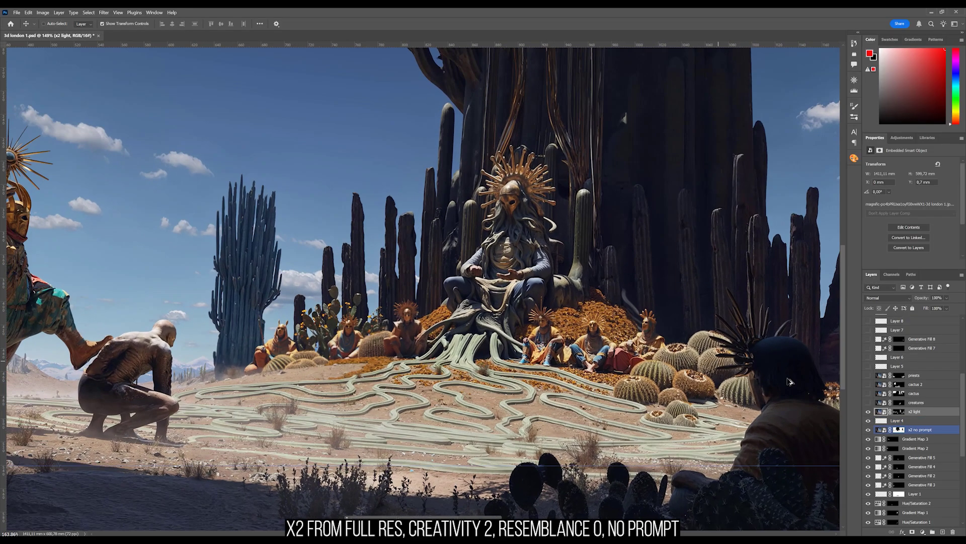
left_click(868, 403)
left_click(868, 402)
left_click(868, 403)
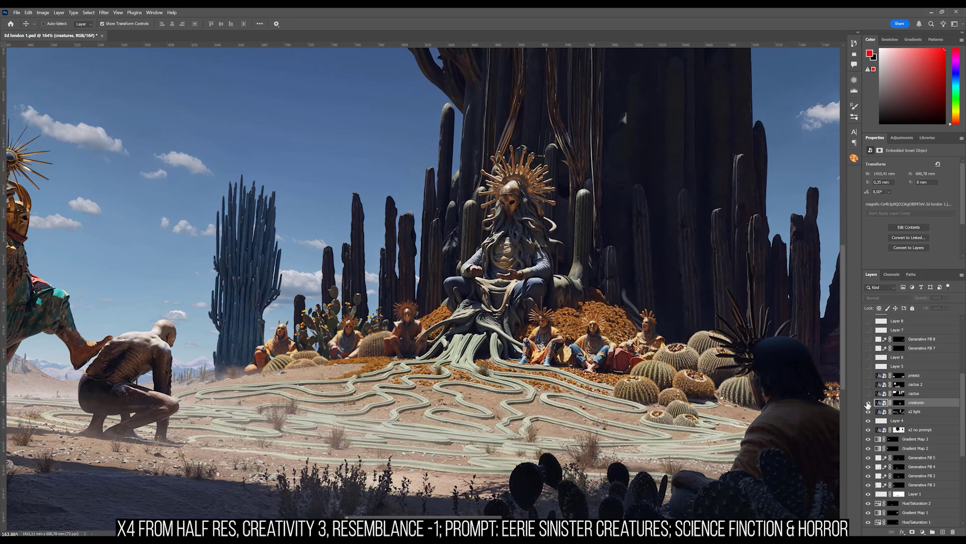
left_click(868, 403)
Switch on the cactus upscale and check it on and off against the scene beneath
left_click(920, 394)
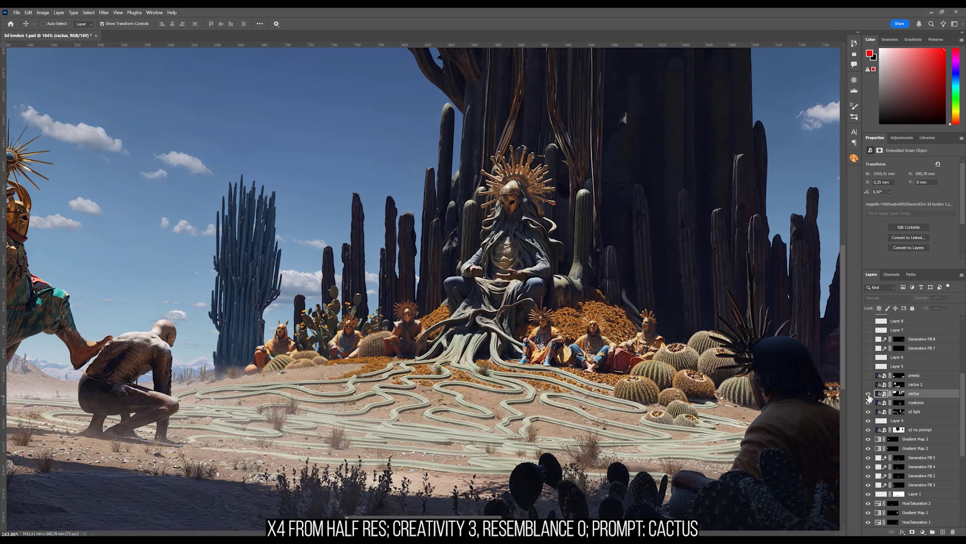
left_click(868, 393)
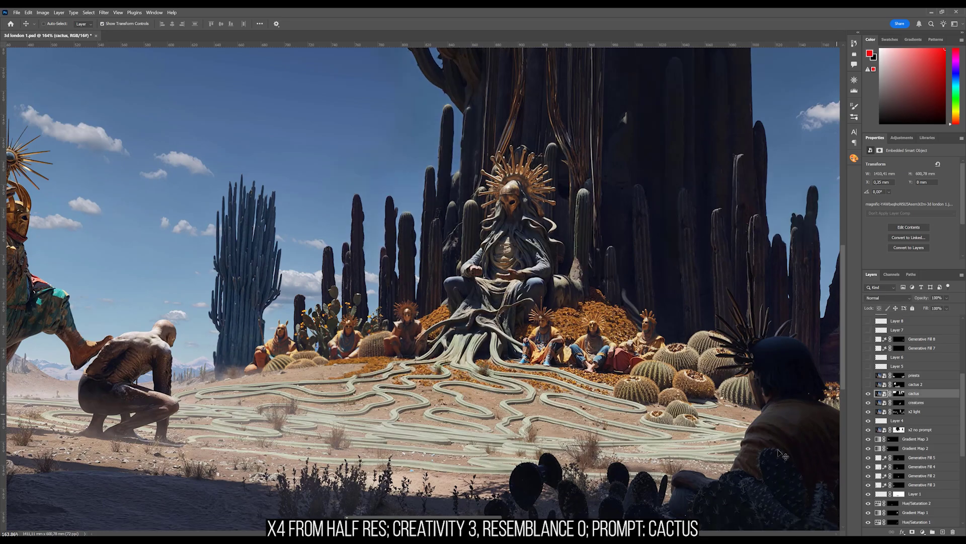
scroll(669, 504, "down", 3)
left_click(867, 393)
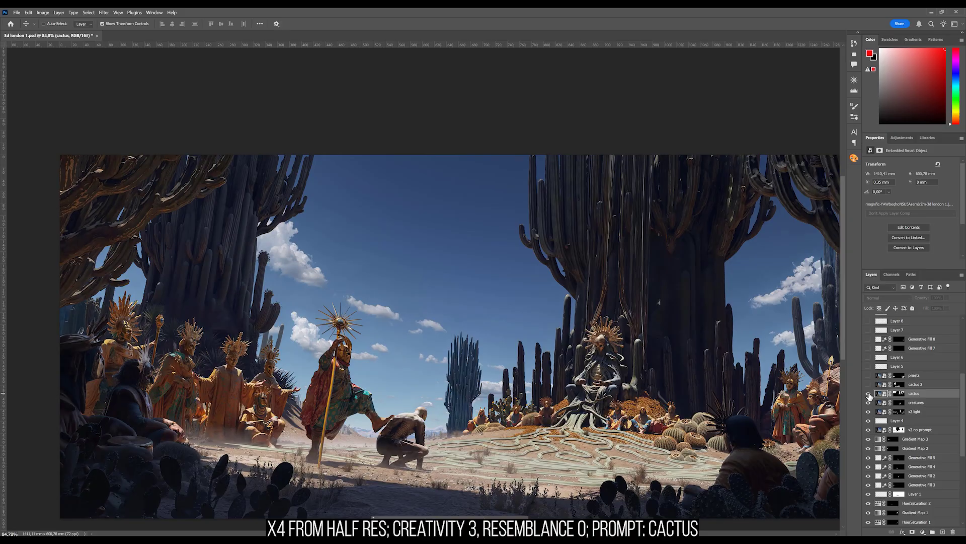
left_click(868, 394)
left_click(867, 393)
left_click(867, 393)
left_click(867, 394)
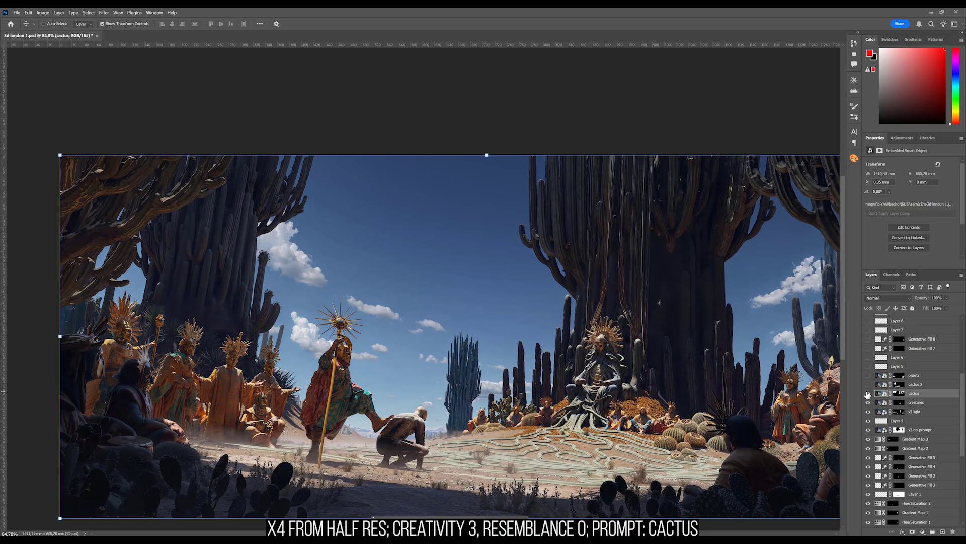
left_click(868, 394)
Compare the scene with and without cactus 2, leaving it visible and active
left_click(869, 385)
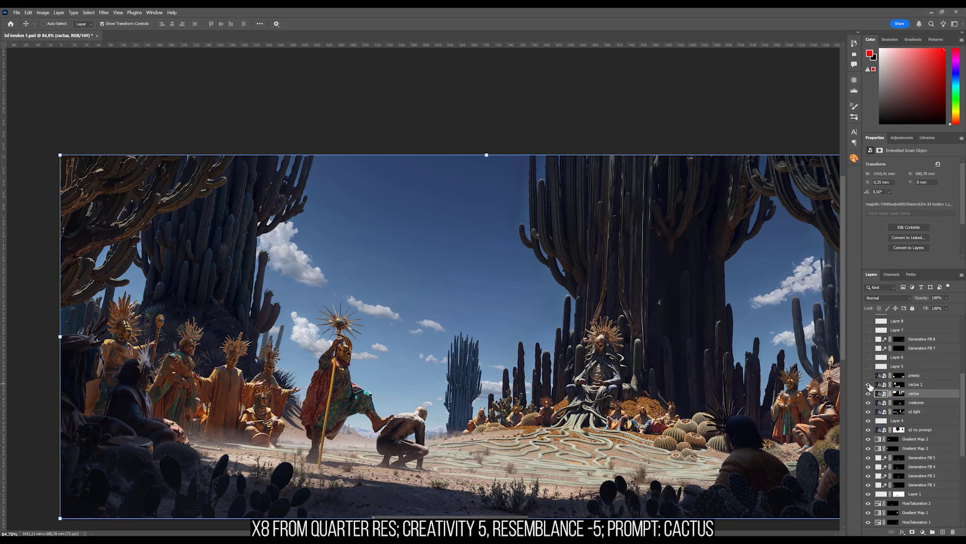
left_click(869, 385)
left_click(869, 385)
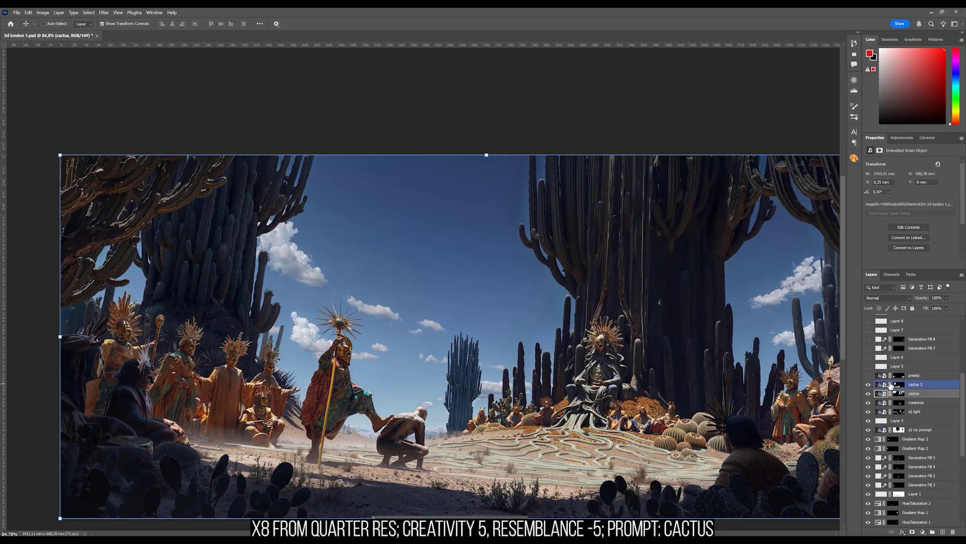
left_click(921, 386)
Show the priests upscale and compare the gilded priests with and without it
scroll(360, 443, "down", 1)
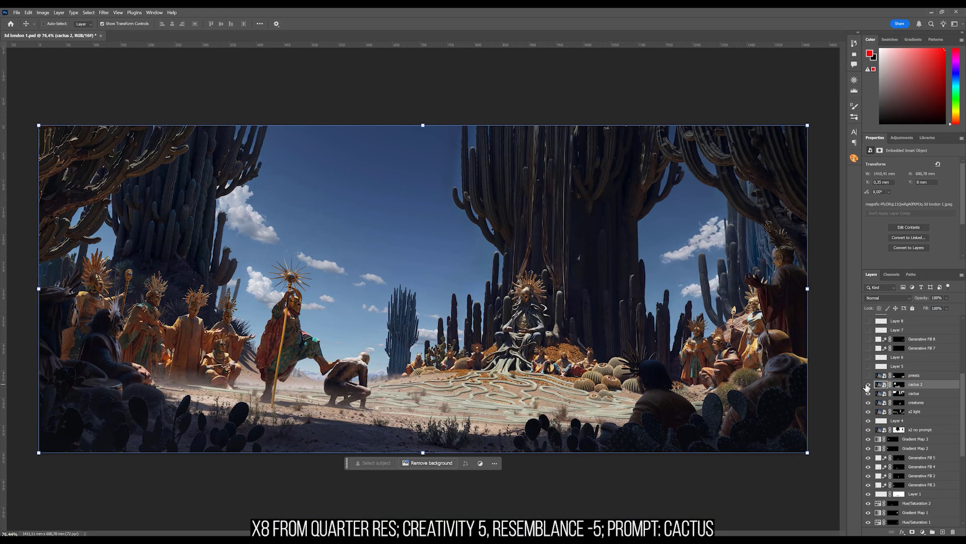
scroll(361, 451, "up", 5)
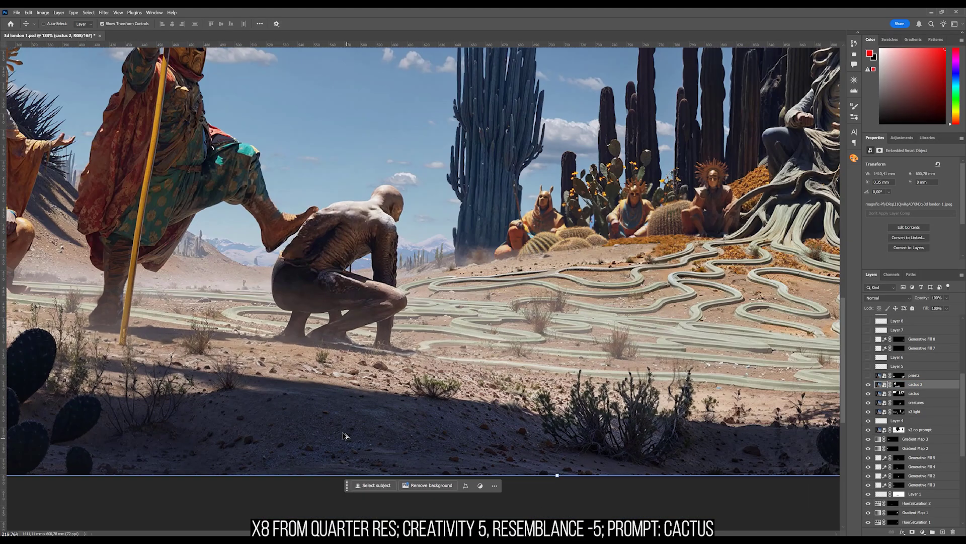
scroll(479, 408, "down", 4)
scroll(479, 409, "up", 1)
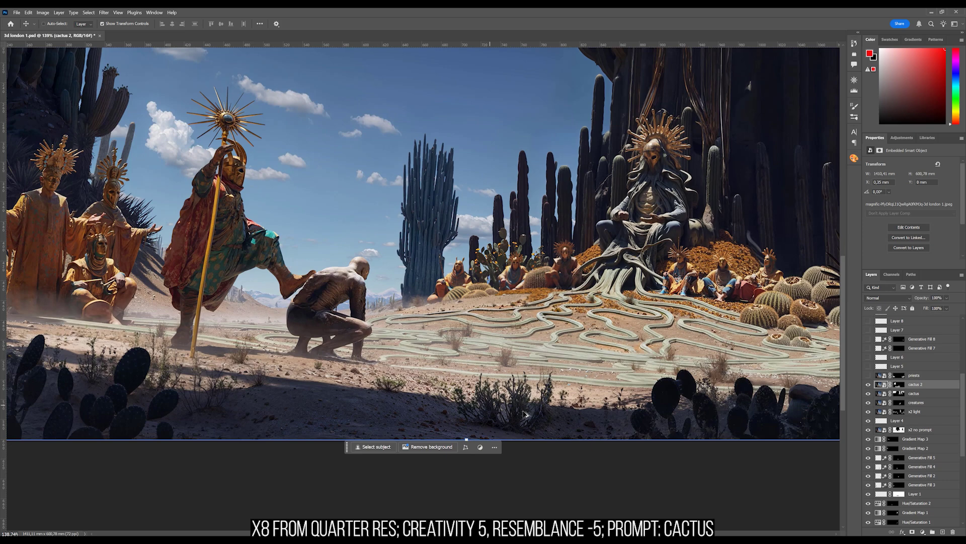
scroll(479, 409, "down", 4)
scroll(479, 408, "up", 3)
left_click(921, 376)
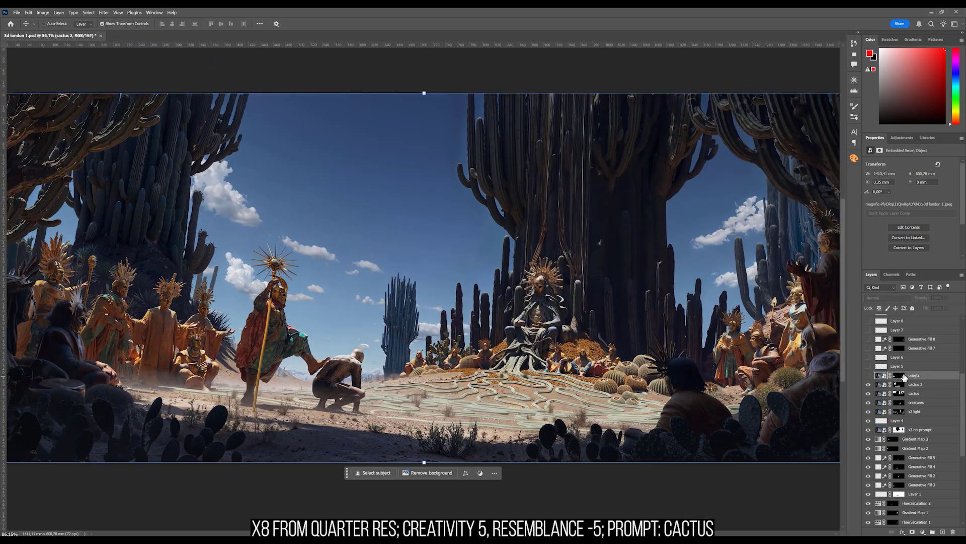
left_click(869, 375)
left_click(868, 376)
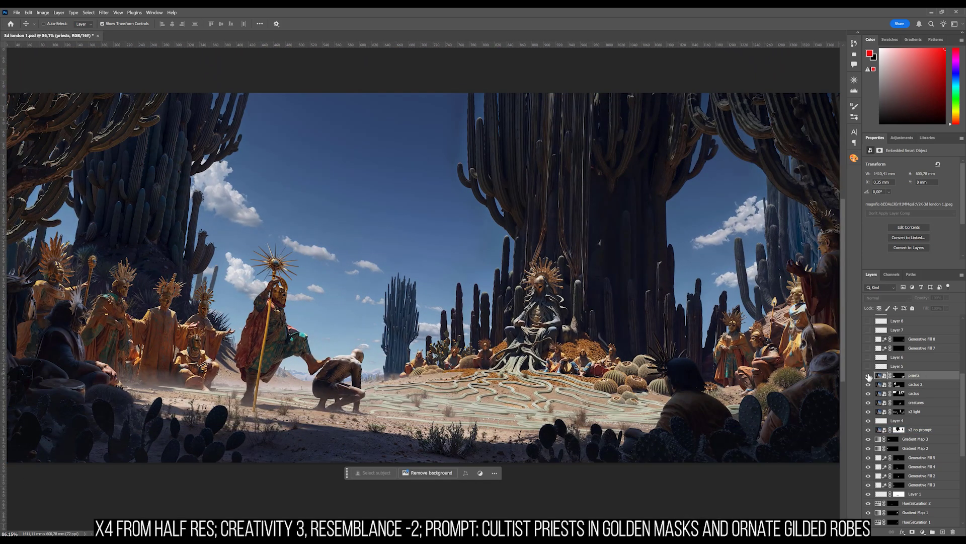
left_click(868, 375)
left_click(868, 375)
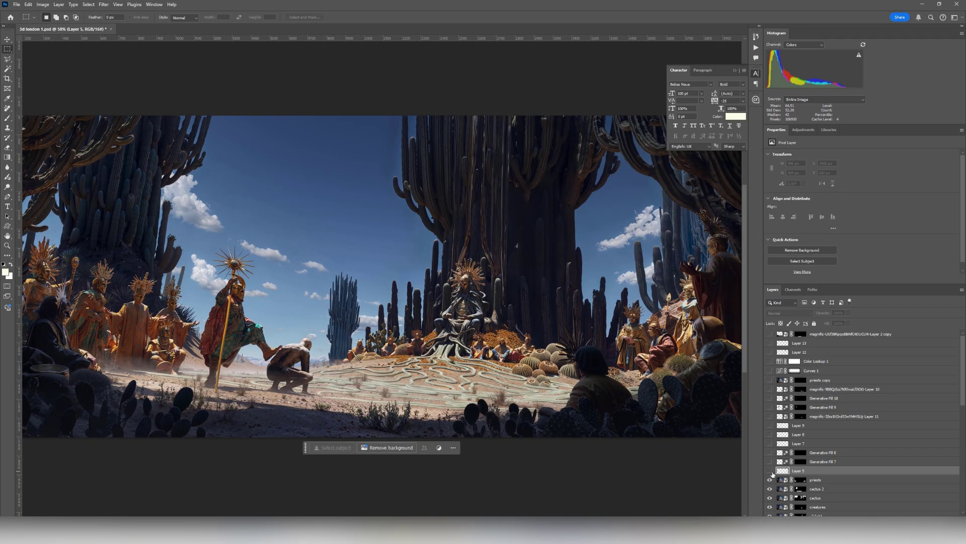
Switch on Layer 5 after a quick on/off comparison, then Layers 7 and 8
left_click(770, 471)
left_click(770, 471)
left_click(770, 471)
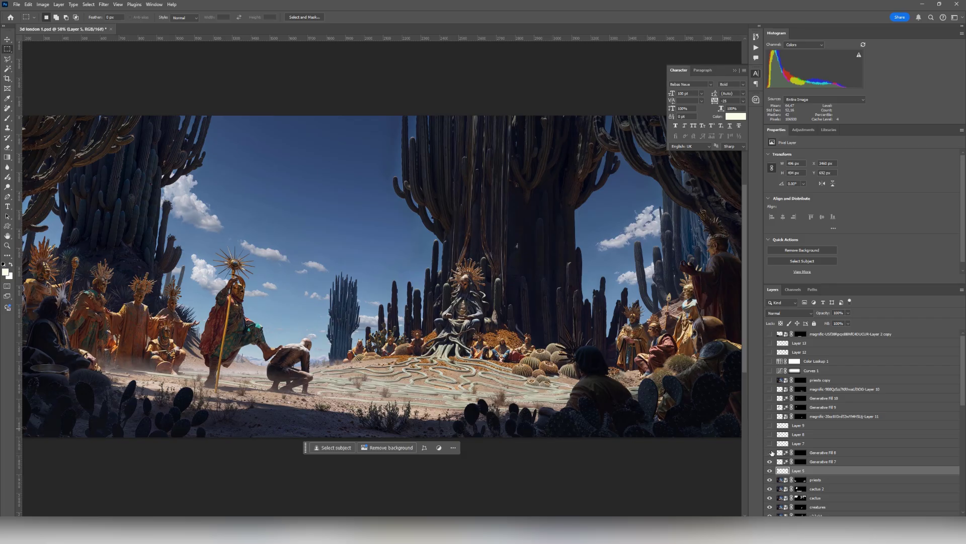
left_click(770, 443)
left_click(770, 435)
Show the Layer 11 and Layer 10 upscales and the priests copy layer
left_click(769, 416)
left_click(770, 408)
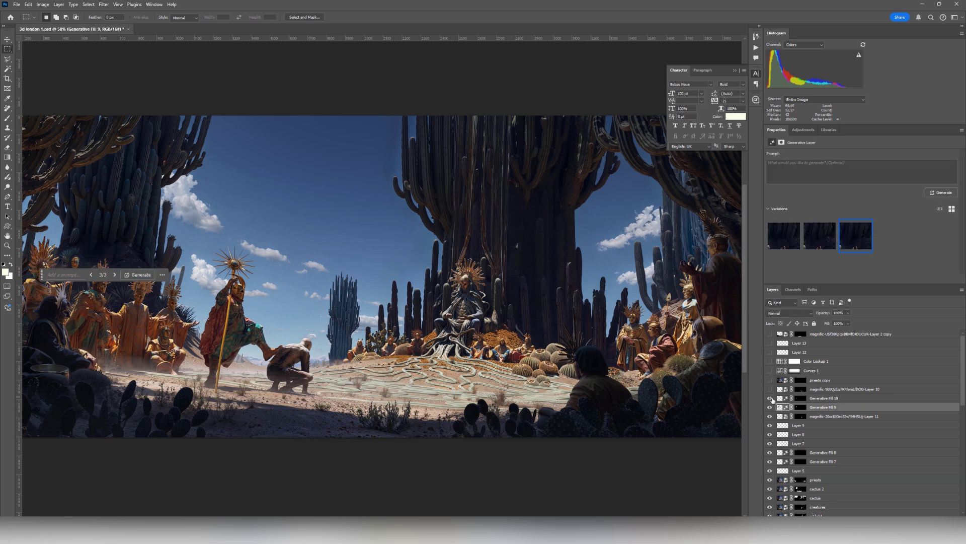
left_click(769, 389)
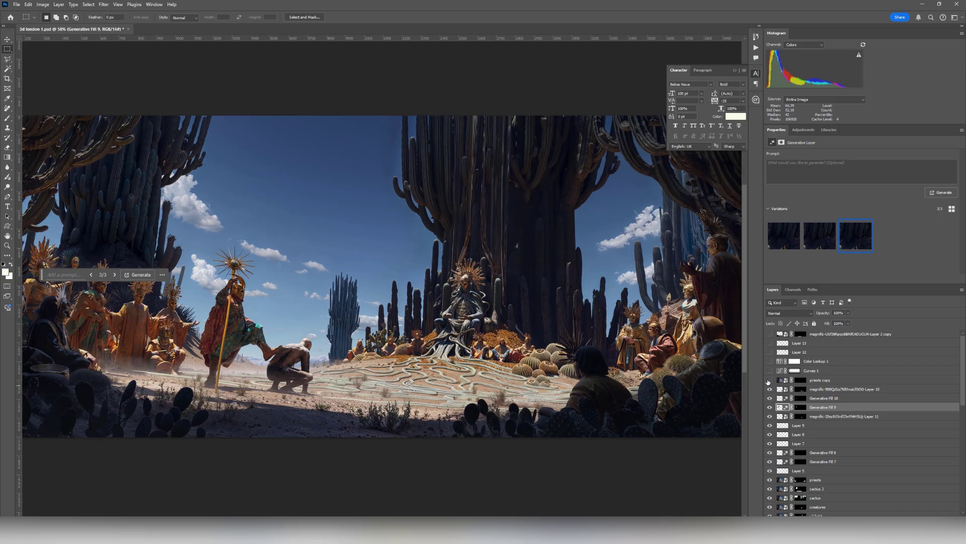
left_click(769, 381)
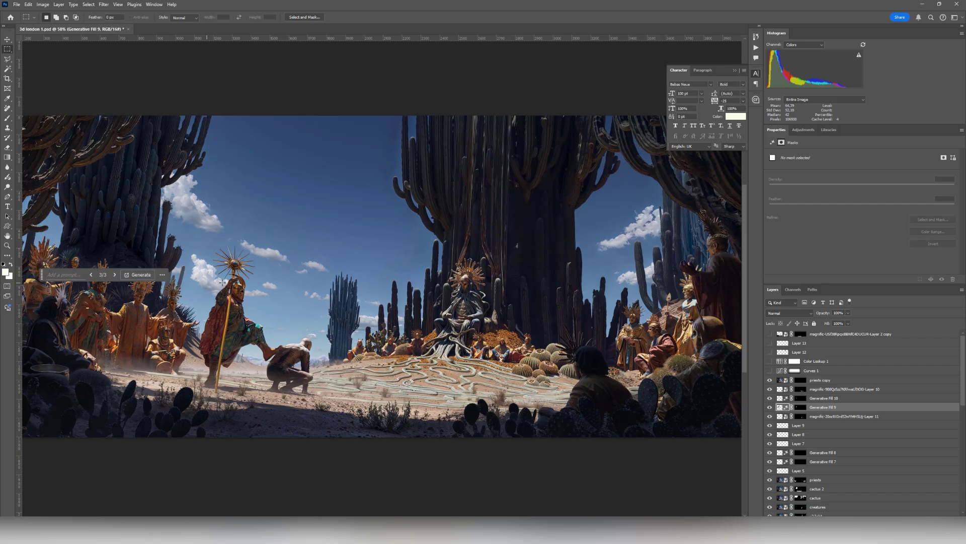
Turn on Curves 1 after an on/off check, then Color Lookup 1, Layer 13 and the top upscale copy
left_click(769, 370)
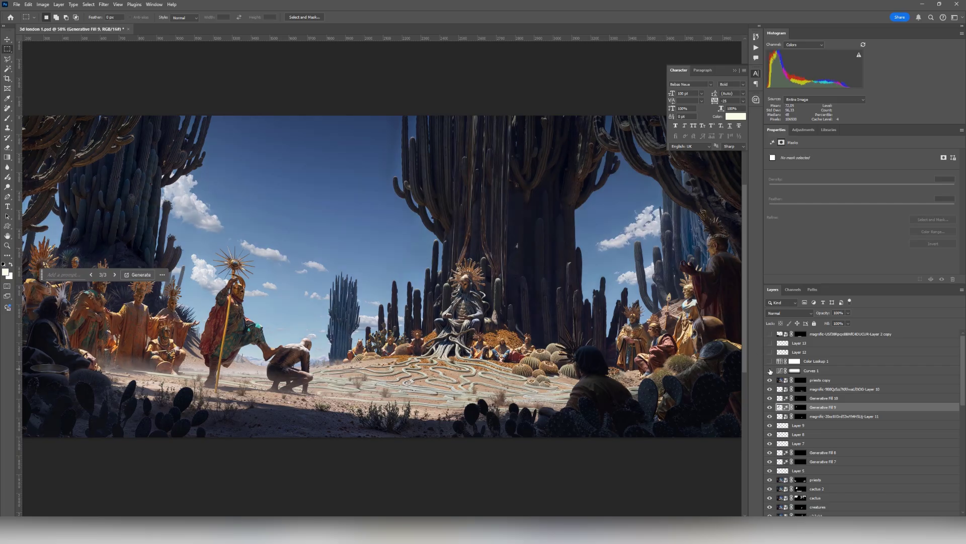
left_click(770, 370)
left_click(770, 370)
left_click(770, 361)
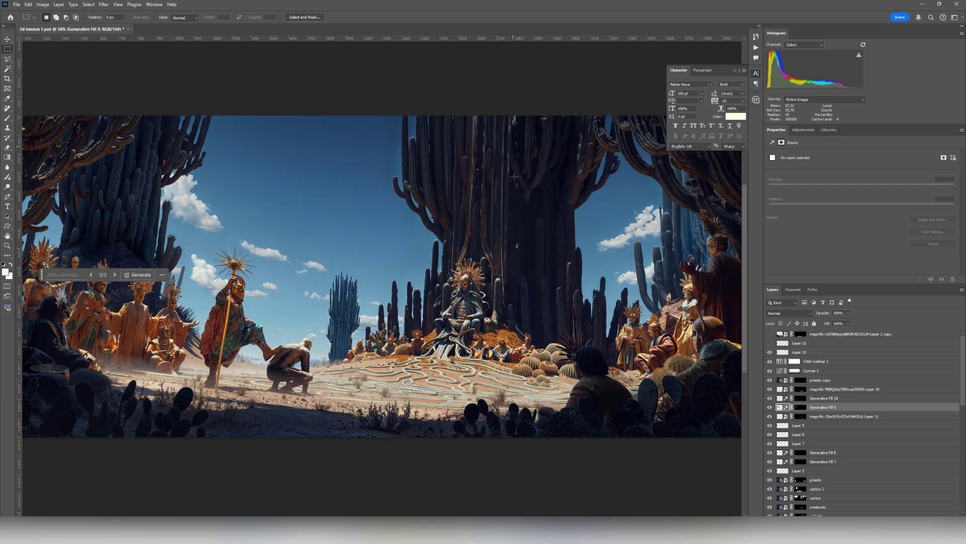
left_click(770, 343)
left_click(770, 333)
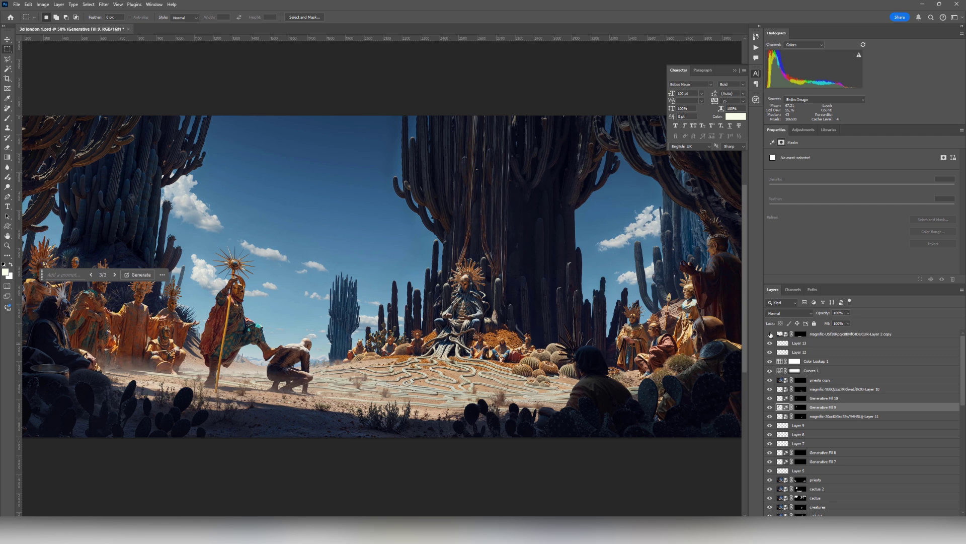